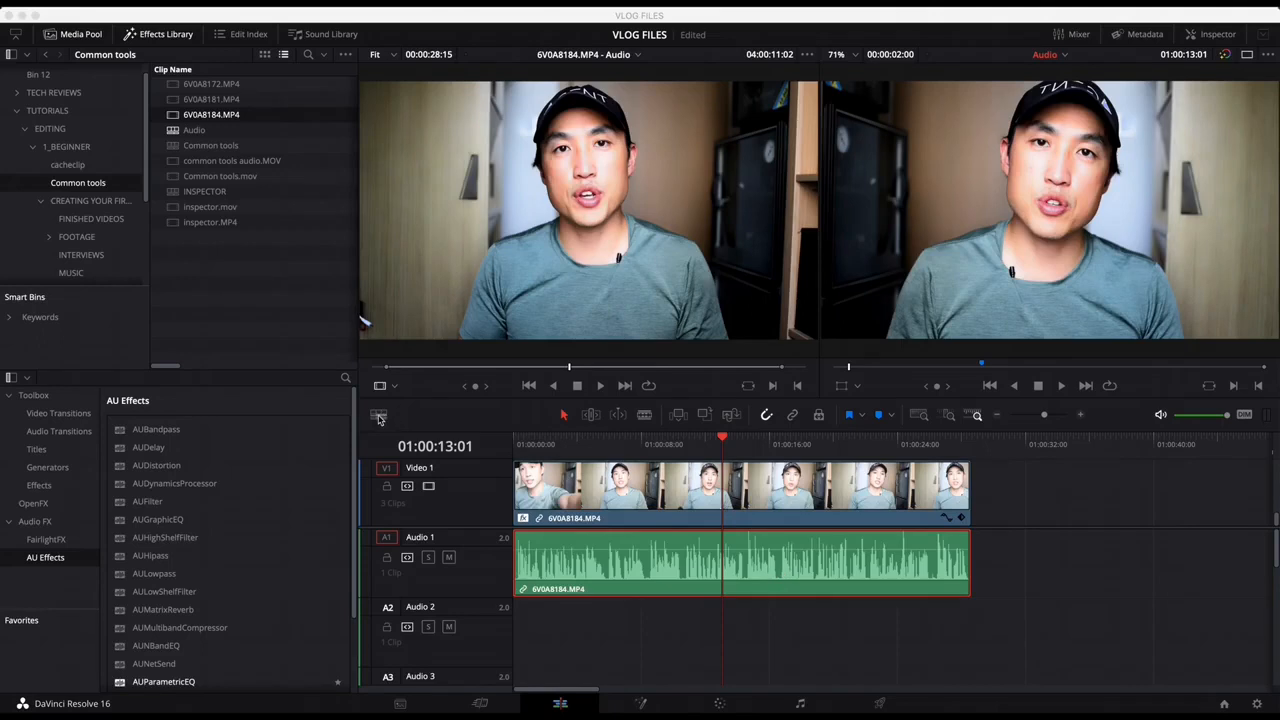
Set the timeline's audio view to a rectified full waveform with the waveform border shown.
left_click(378, 415)
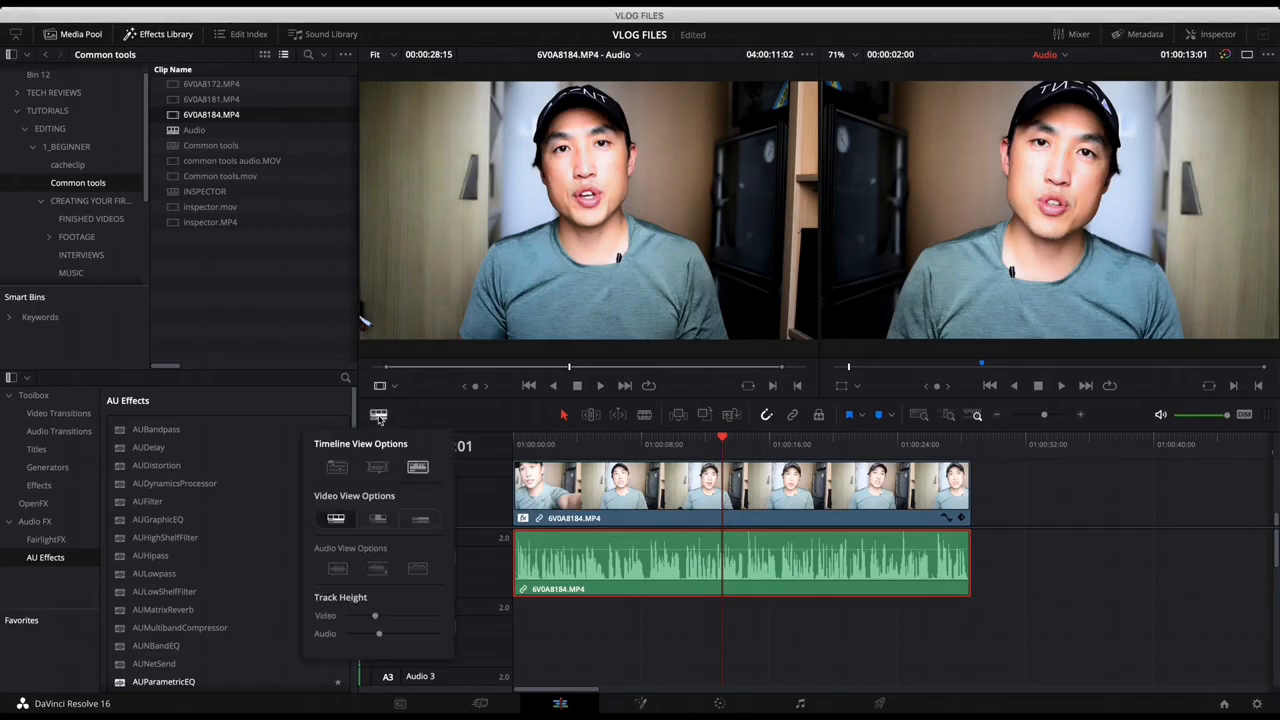
left_click(338, 568)
left_click(377, 569)
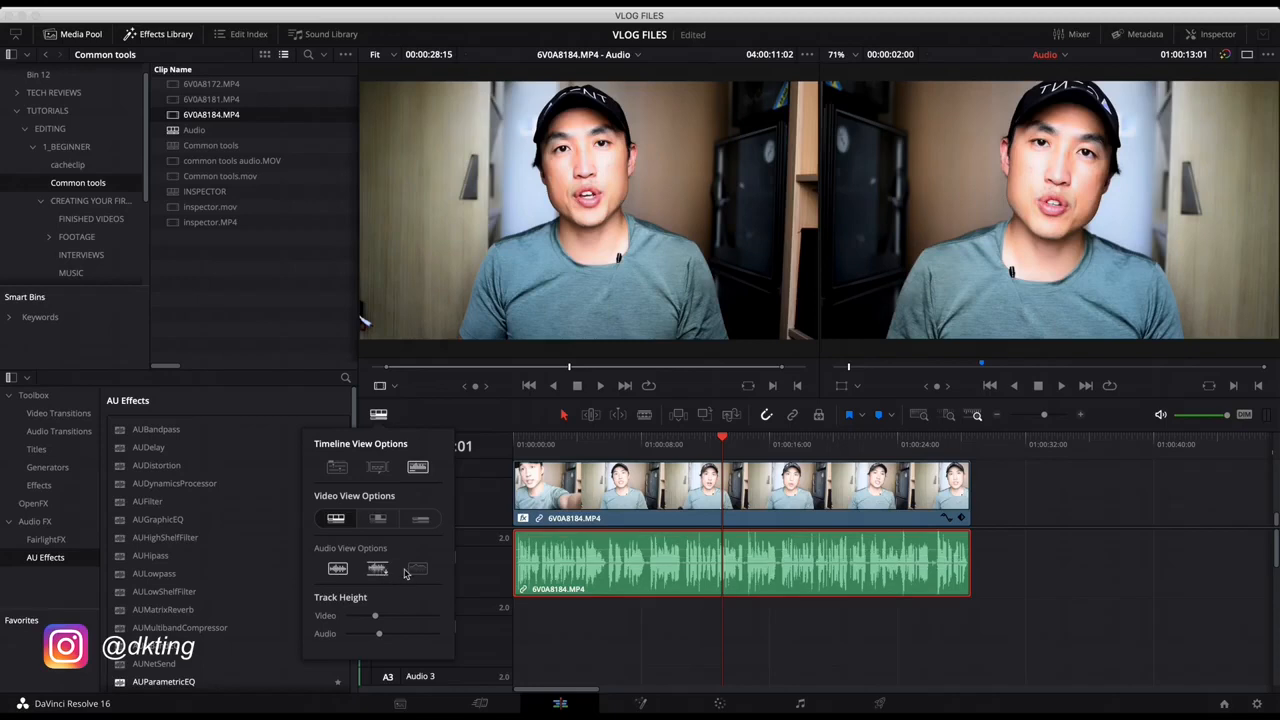
left_click(418, 569)
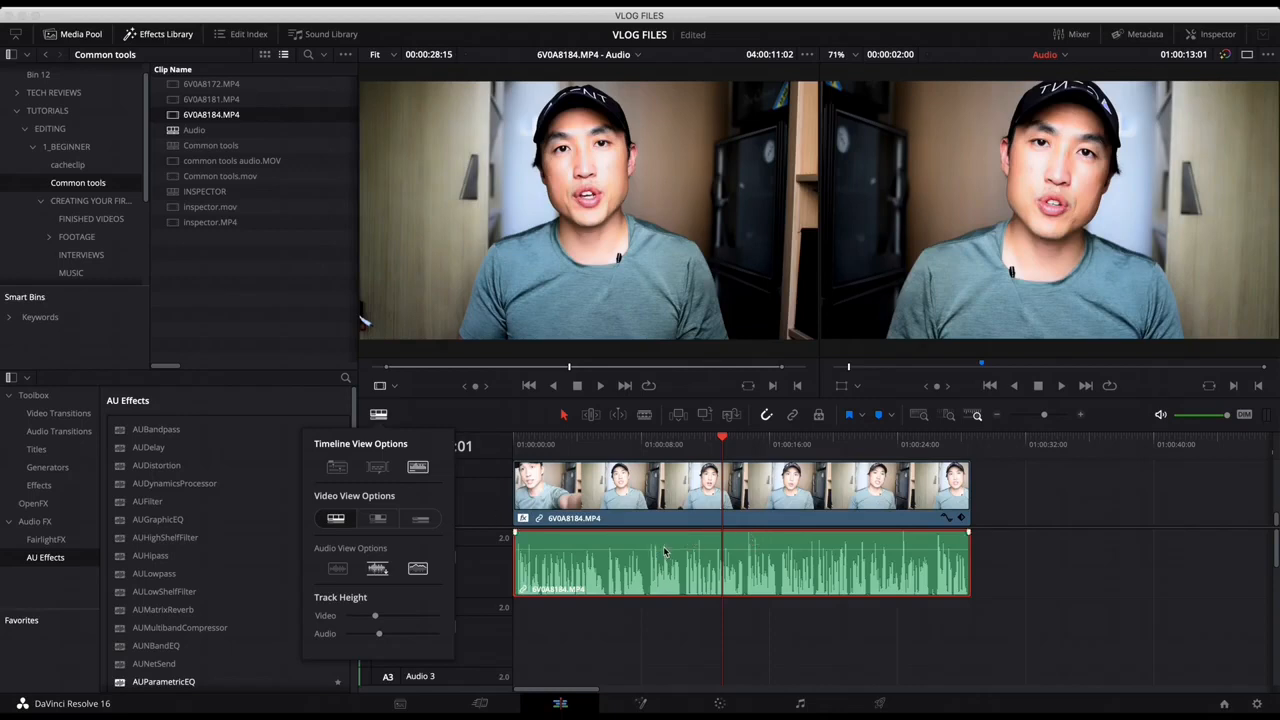
left_click(378, 414)
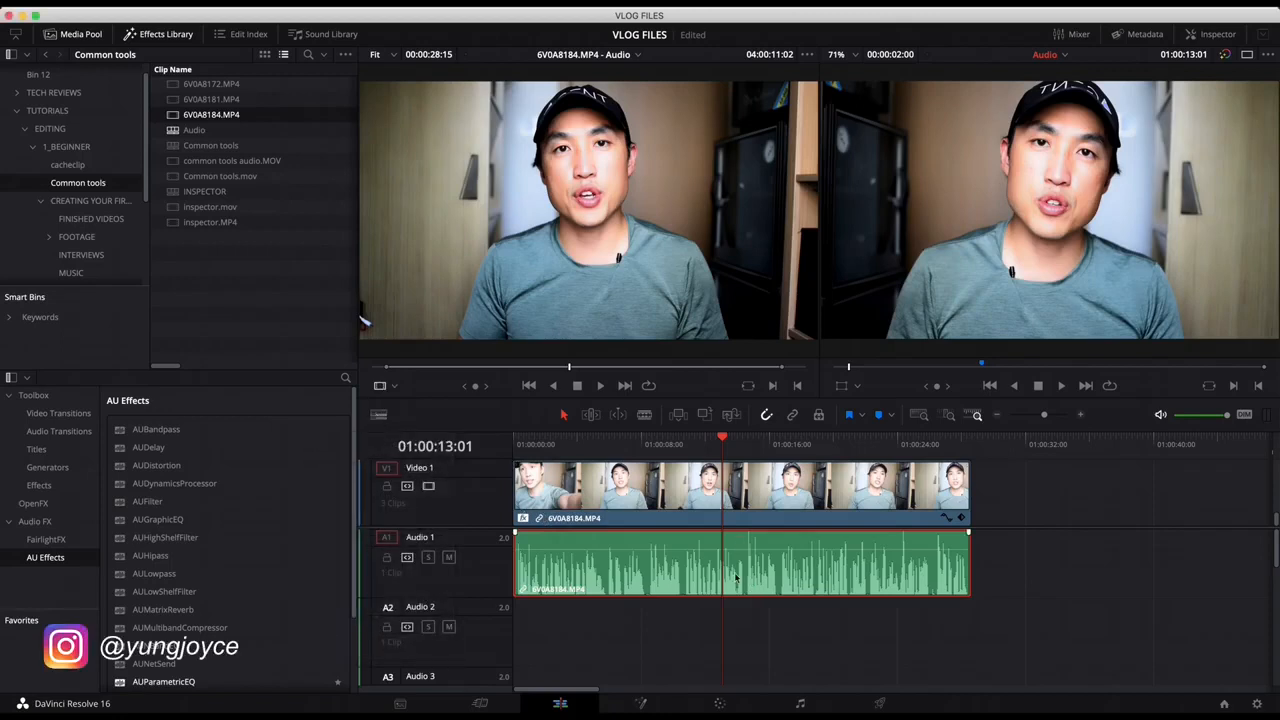
Turn the display of individual audio channels on and back off for the Audio 1 clip.
right_click(735, 578)
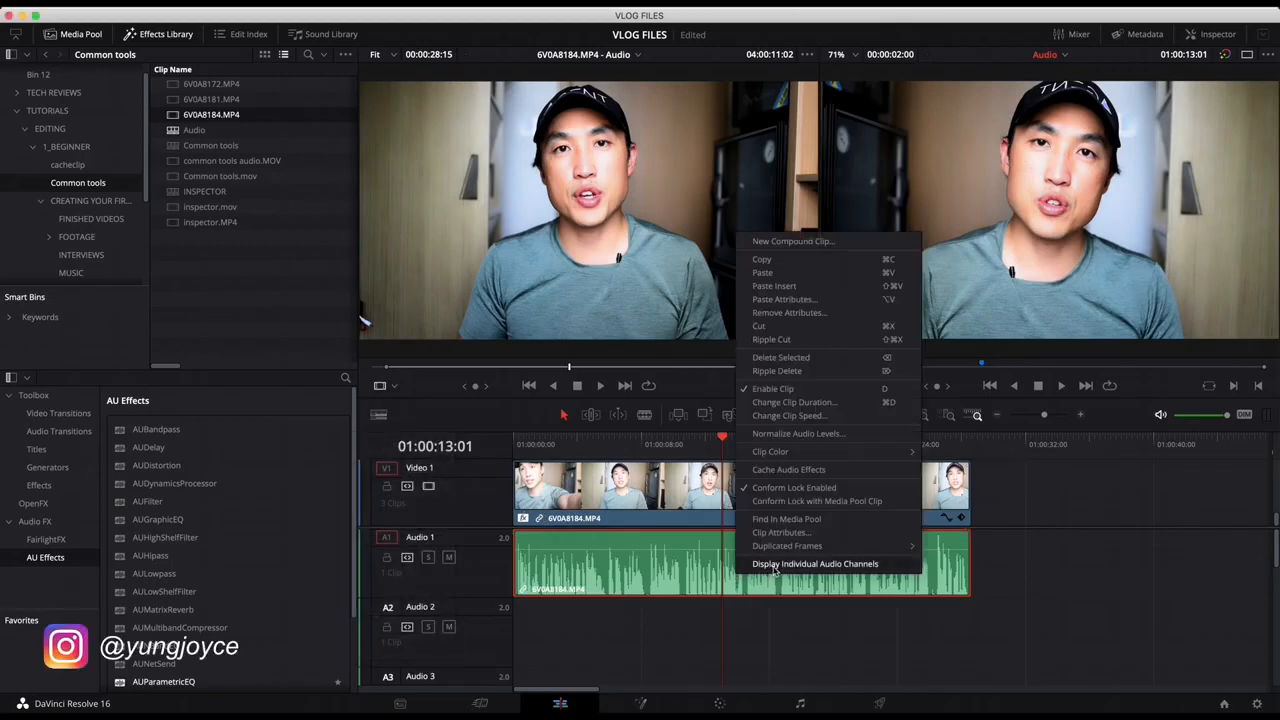
left_click(777, 565)
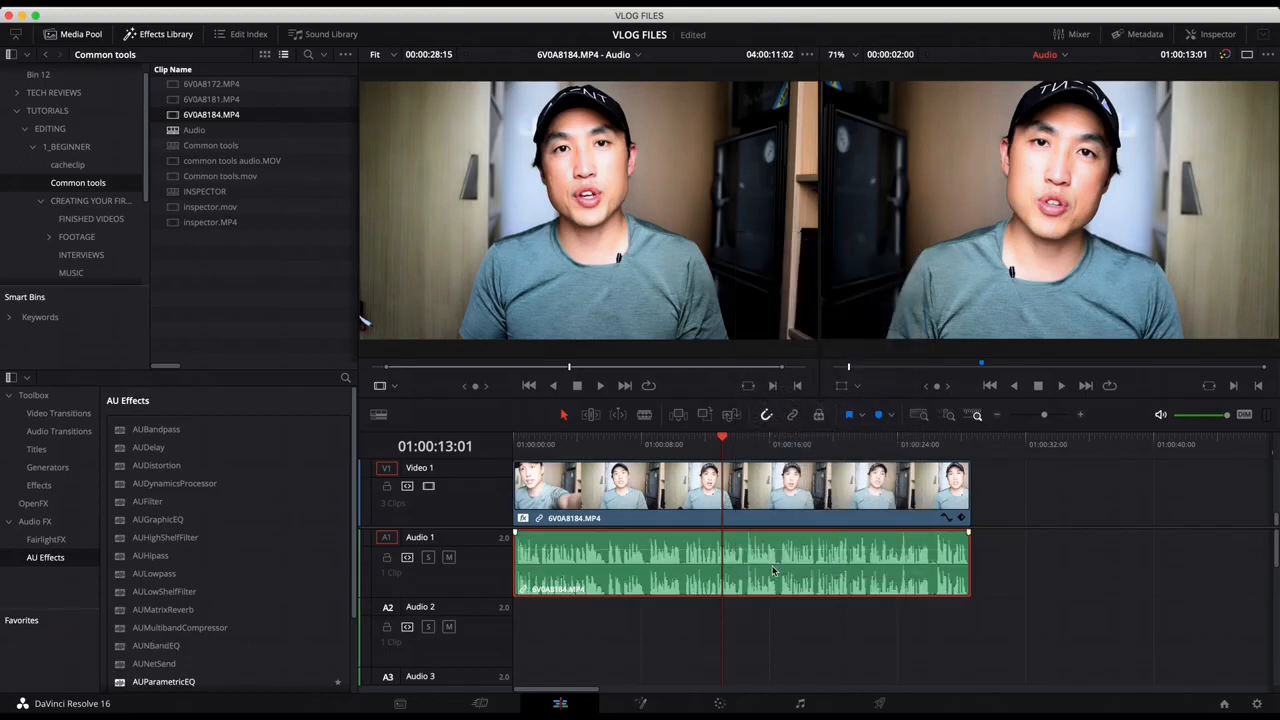
right_click(773, 571)
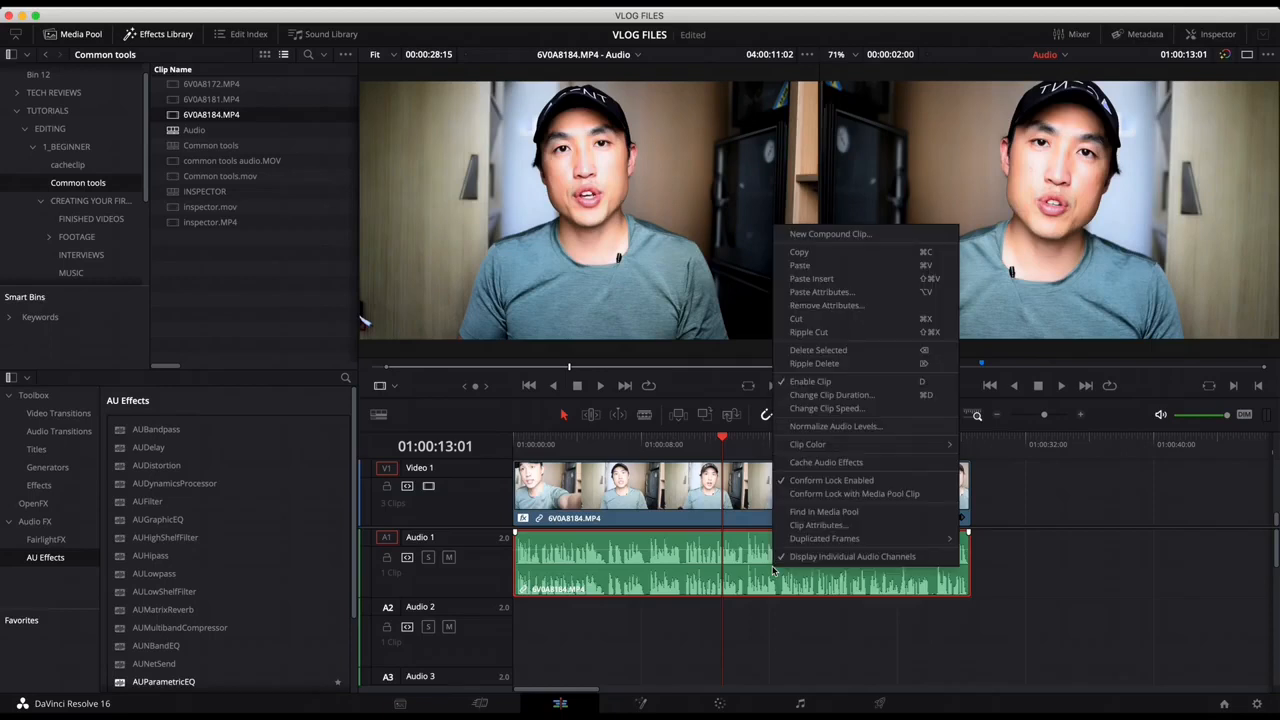
left_click(800, 558)
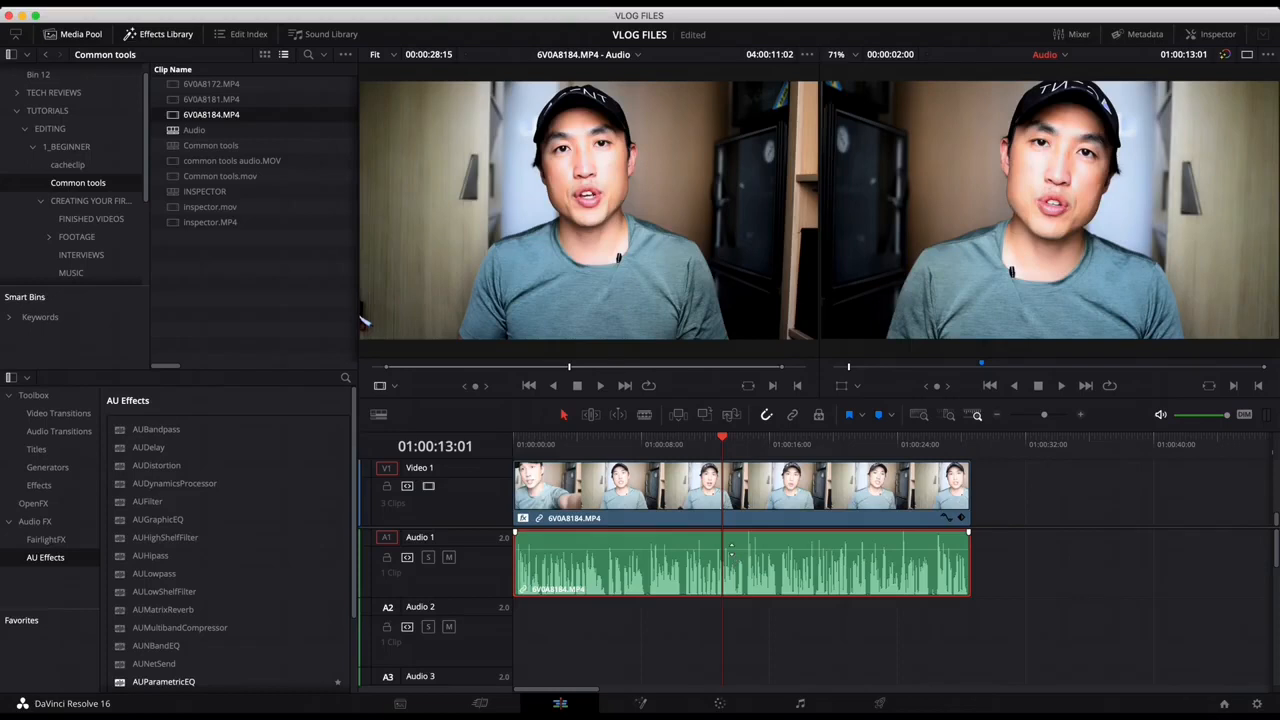
Try different volume levels on the Audio 1 clip's volume line, including -1.97 dB and 0.00 dB.
left_click_drag(731, 548, 731, 548)
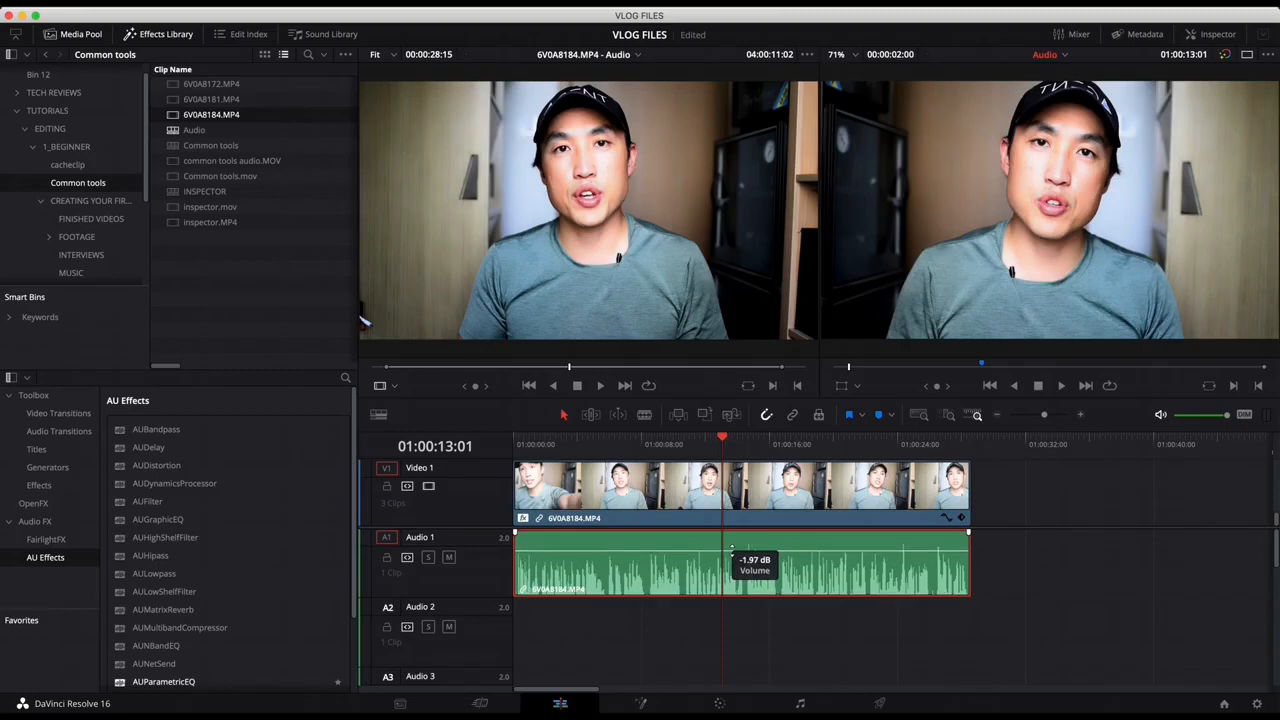
left_click_drag(731, 548, 731, 546)
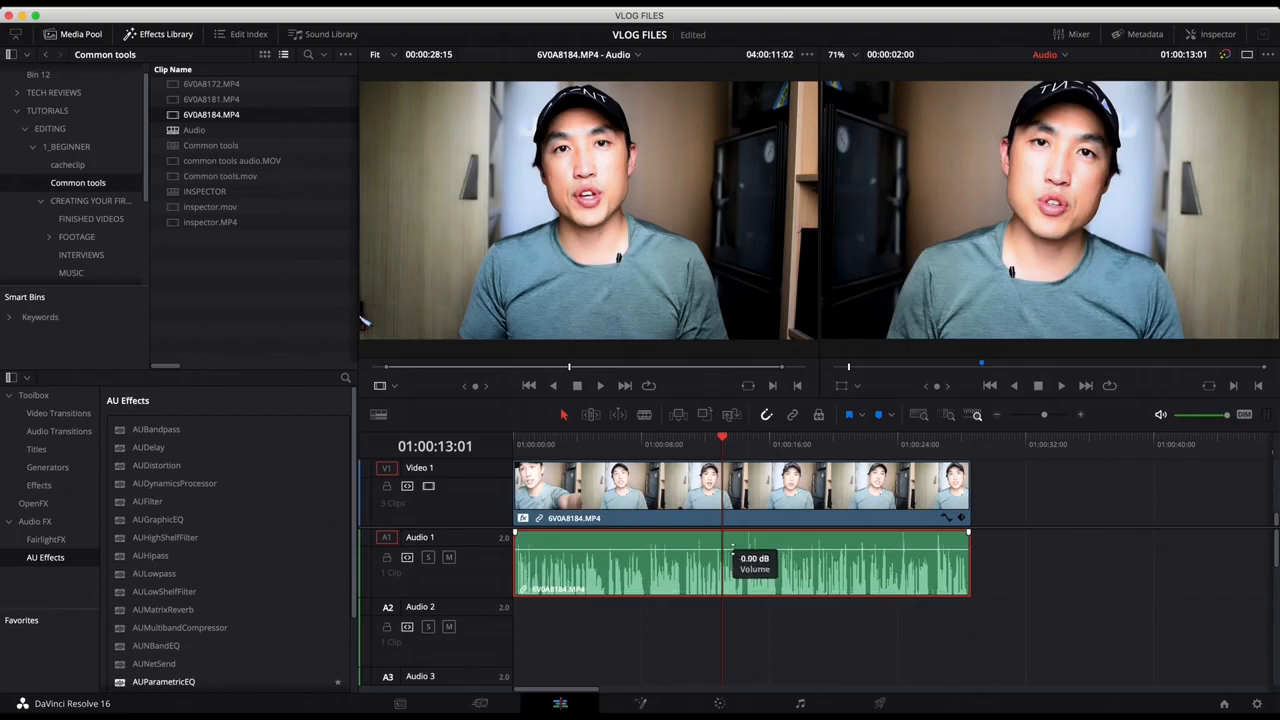
left_click_drag(731, 546, 731, 547)
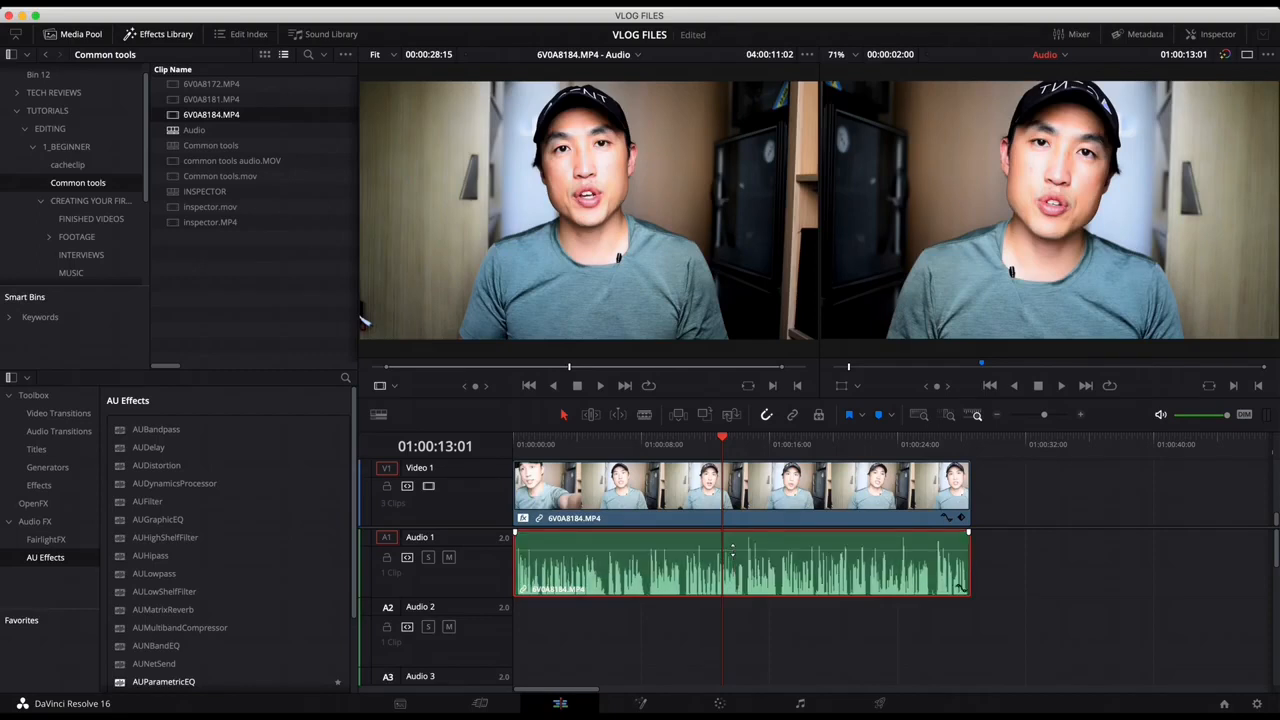
Show the audio mixer and lower the Audio 1 clip's volume to -4.93 dB, playing the timeline before and after to check the levels.
left_click(1080, 36)
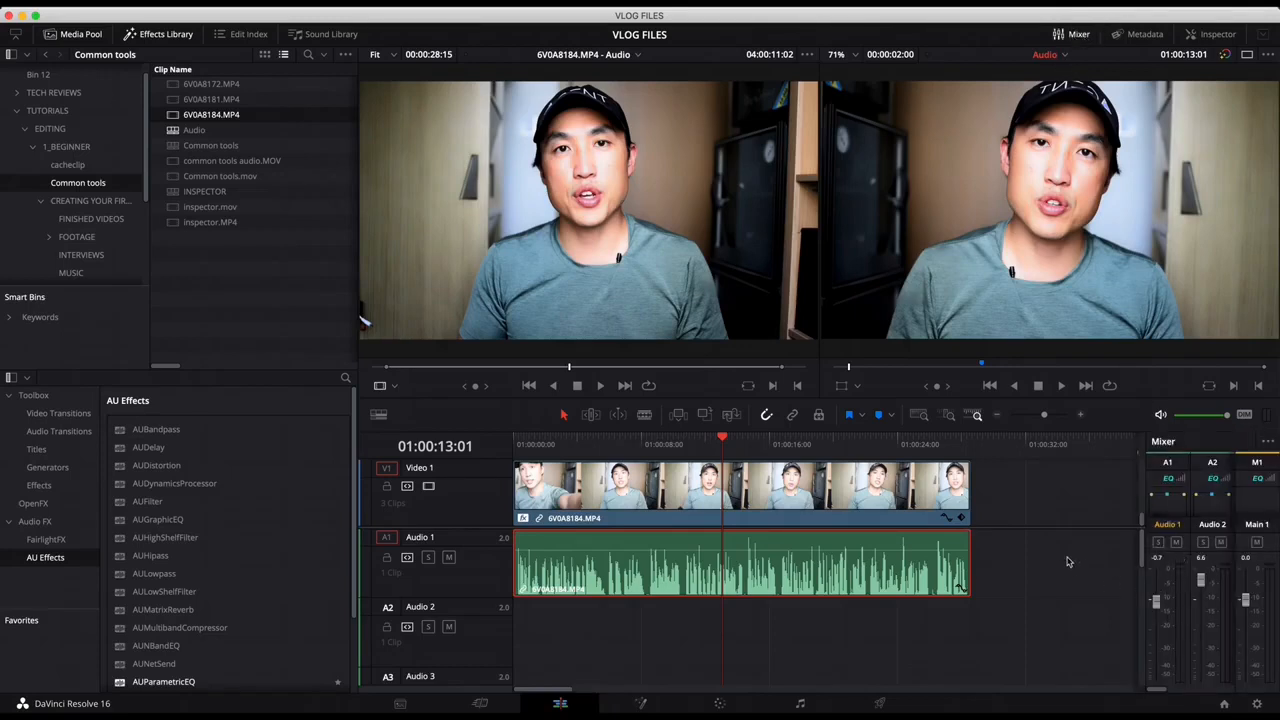
key("space")
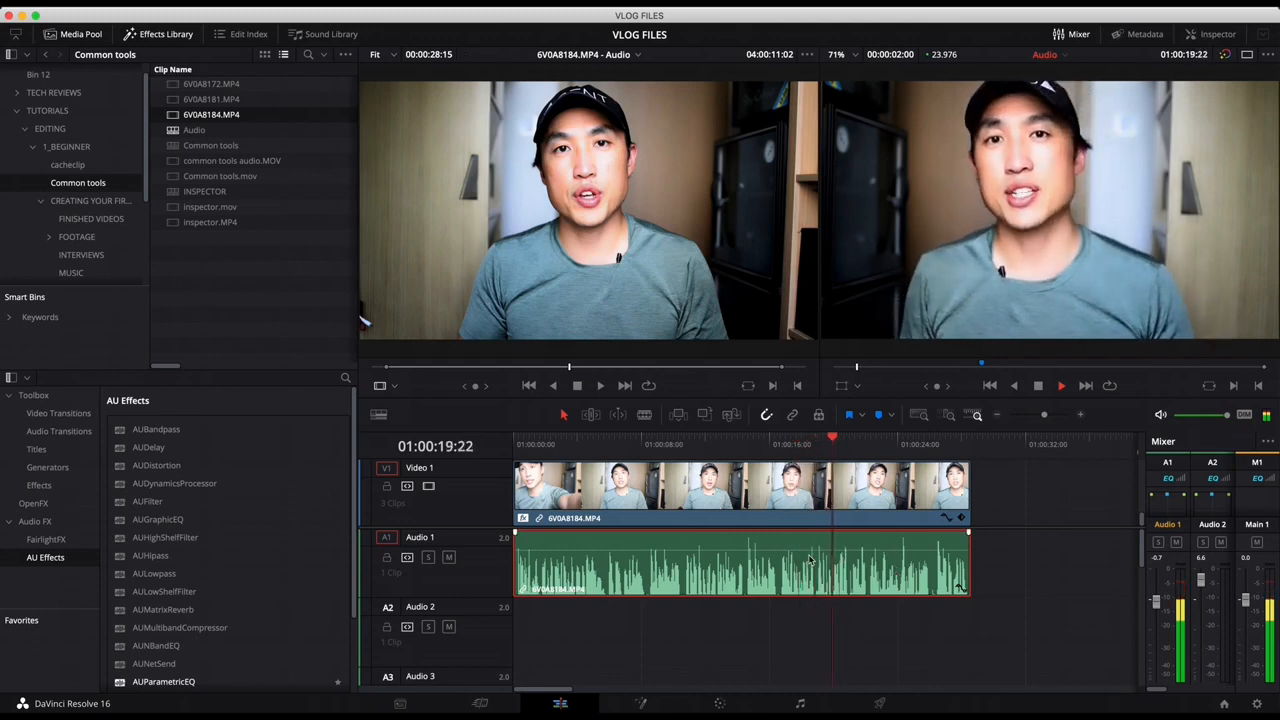
key("space")
left_click_drag(810, 545, 811, 551)
key("space")
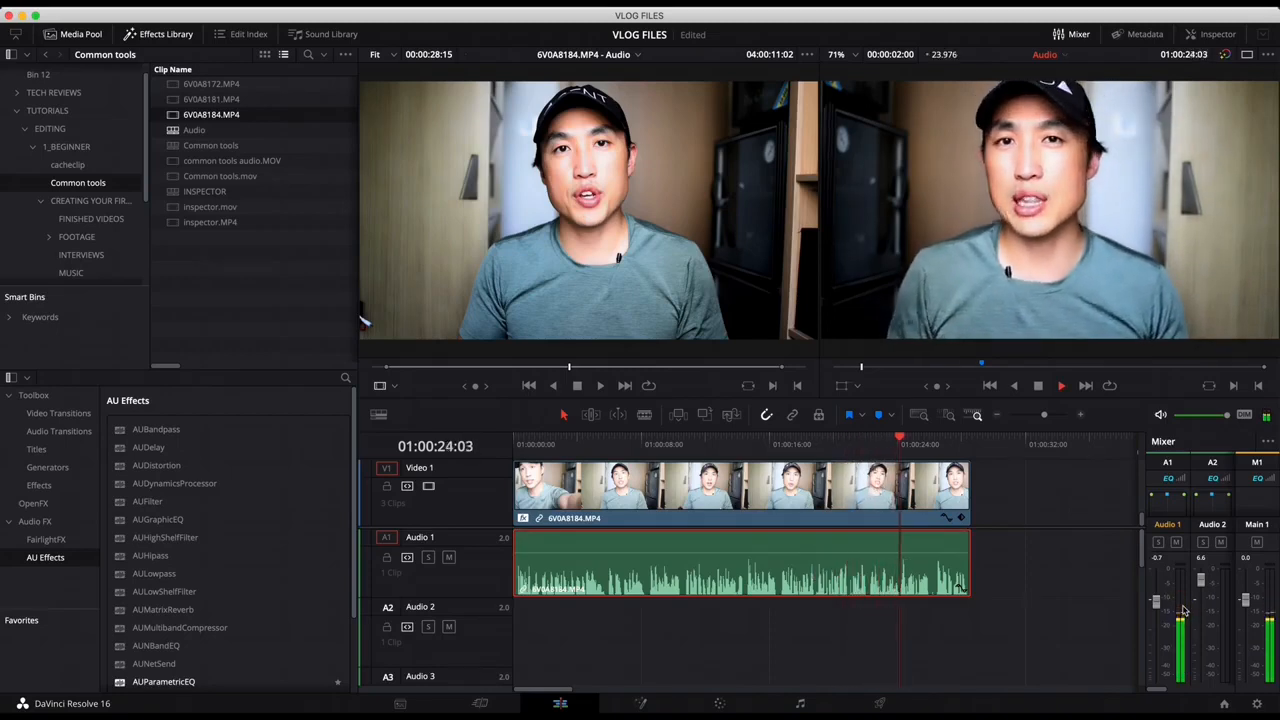
key("space")
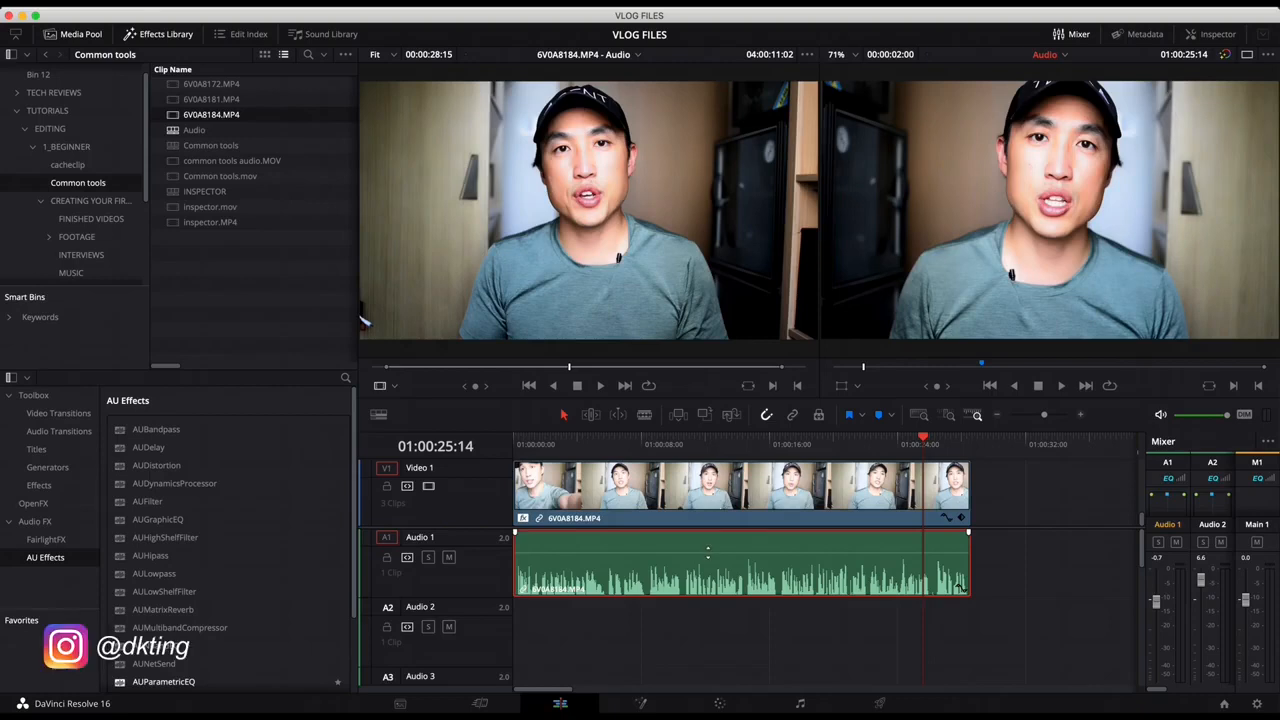
Show the Audio 1 clip's volume curve and add a volume keyframe at 01:00:22:02.
left_click(960, 591)
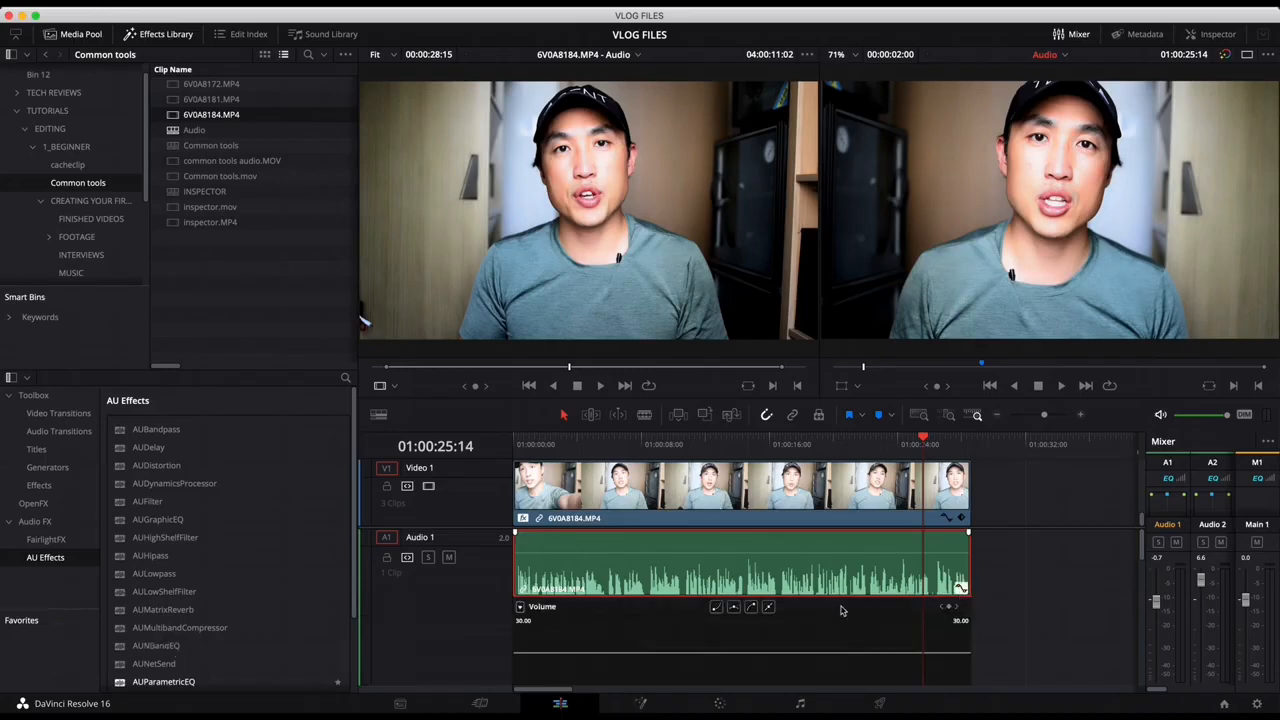
left_click_drag(830, 452, 685, 449)
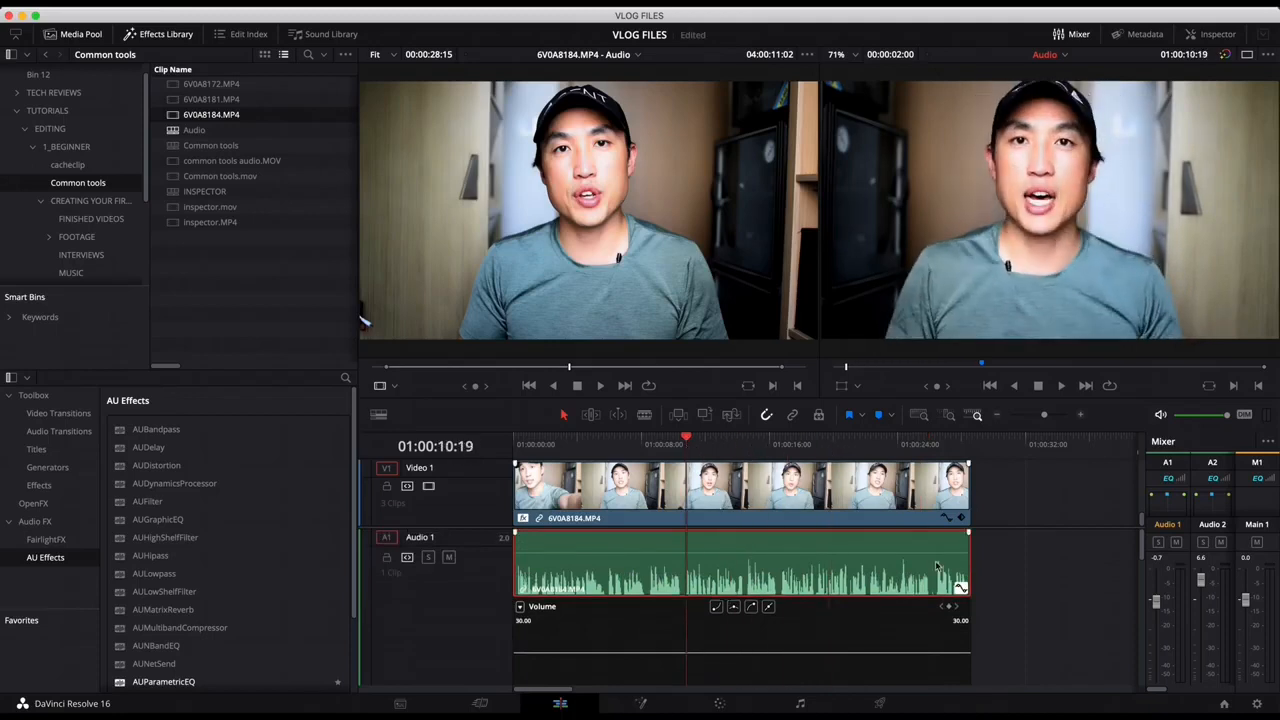
left_click(866, 452)
left_click_drag(866, 452, 868, 453)
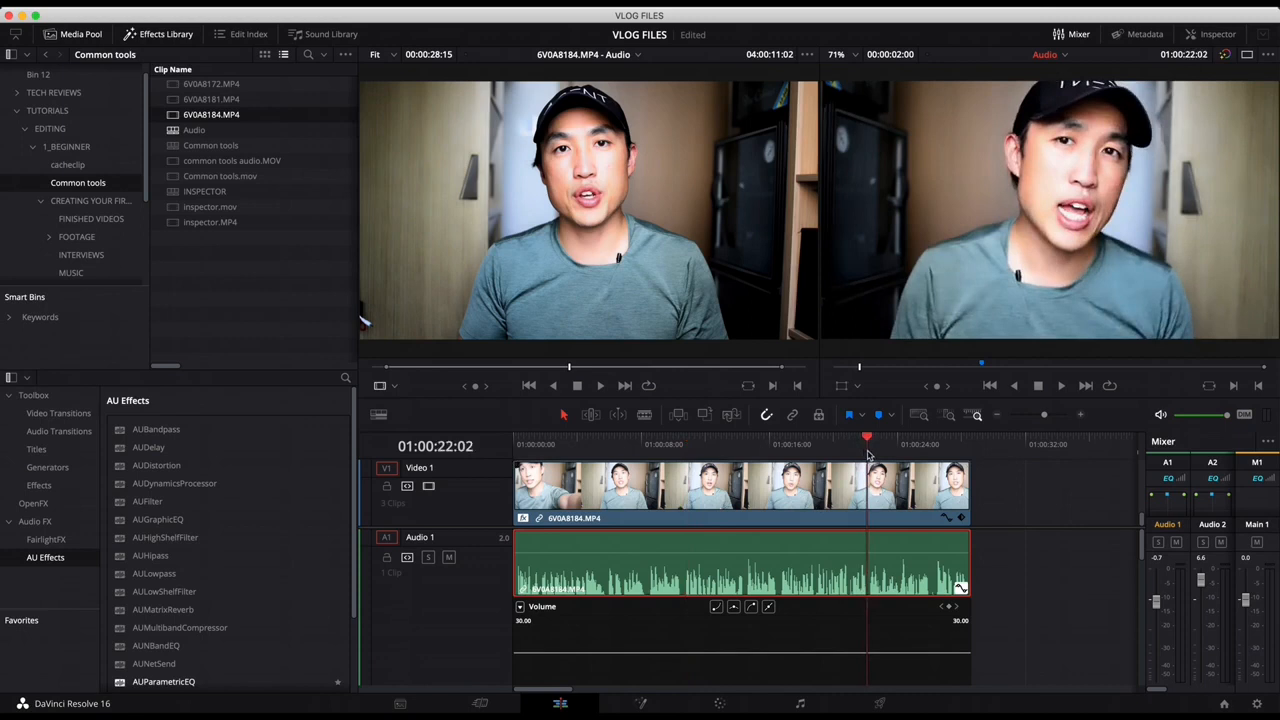
left_click(950, 607)
Add three more volume keyframes to the Audio 1 clip at 01:00:26:03, 01:00:25:15 and 01:00:22:10.
left_click(904, 445)
left_click_drag(908, 447, 932, 447)
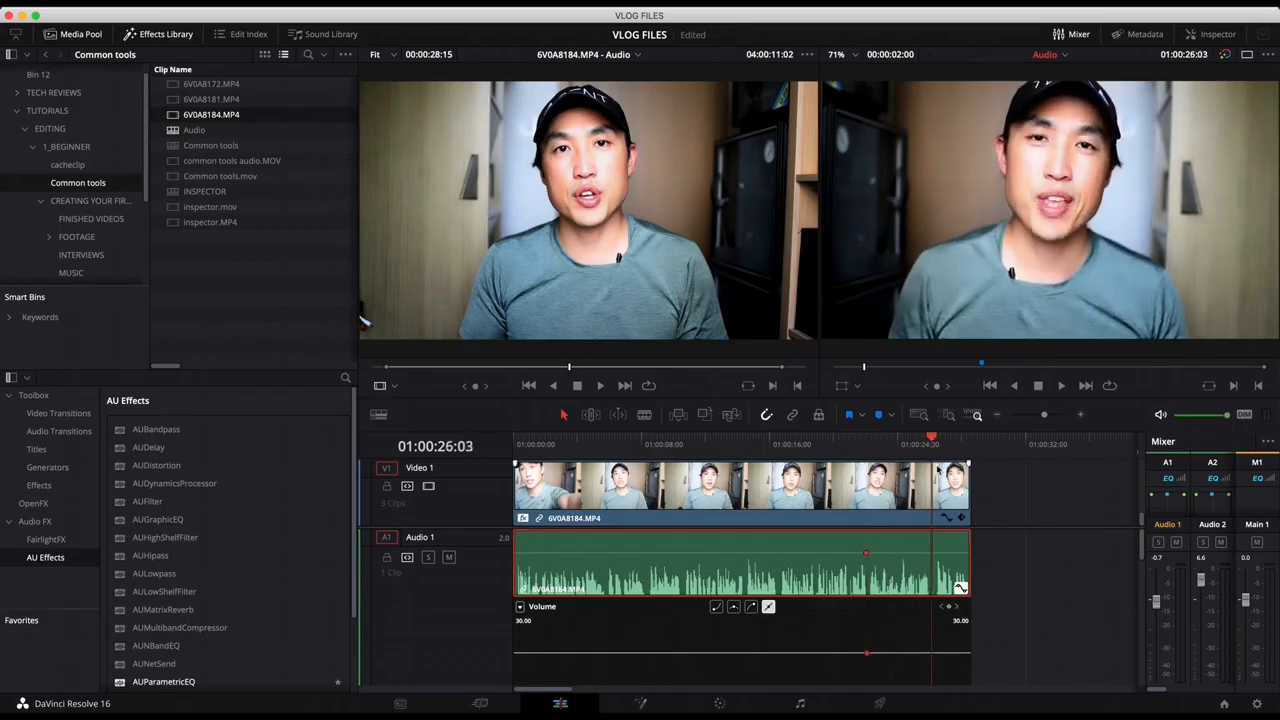
left_click(950, 607)
left_click_drag(930, 441, 925, 441)
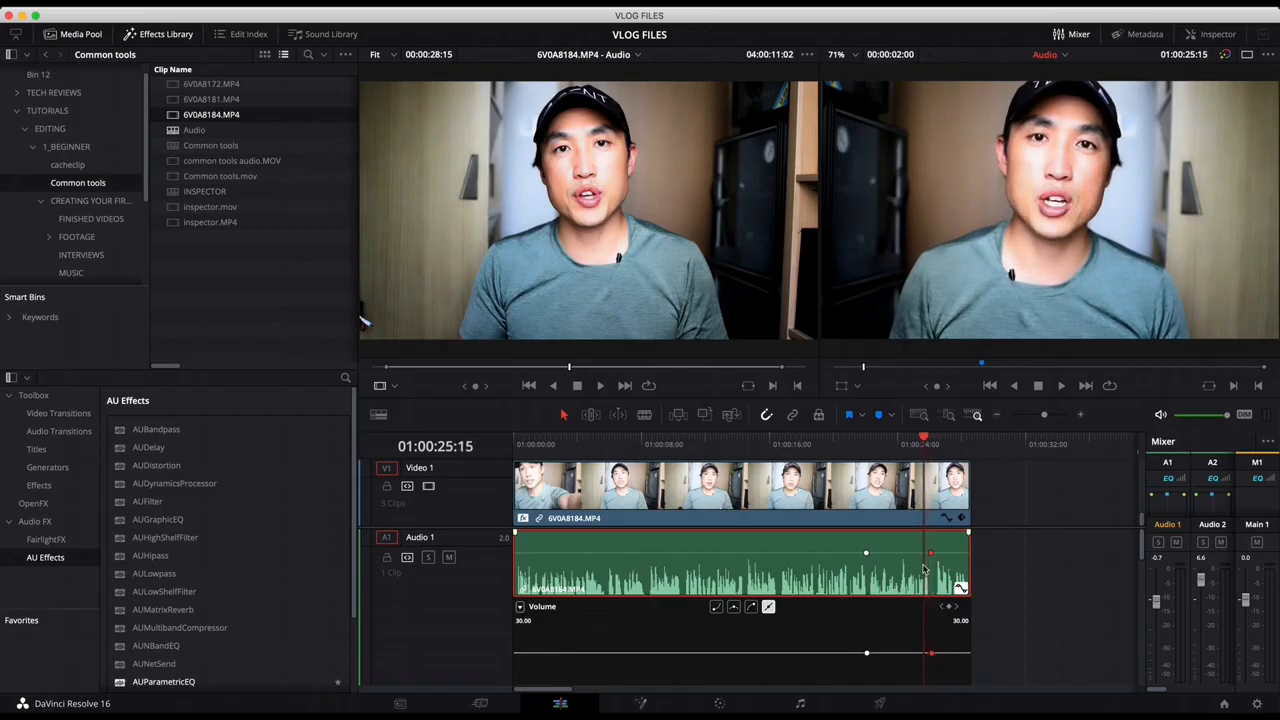
left_click(949, 607)
left_click_drag(893, 447, 876, 447)
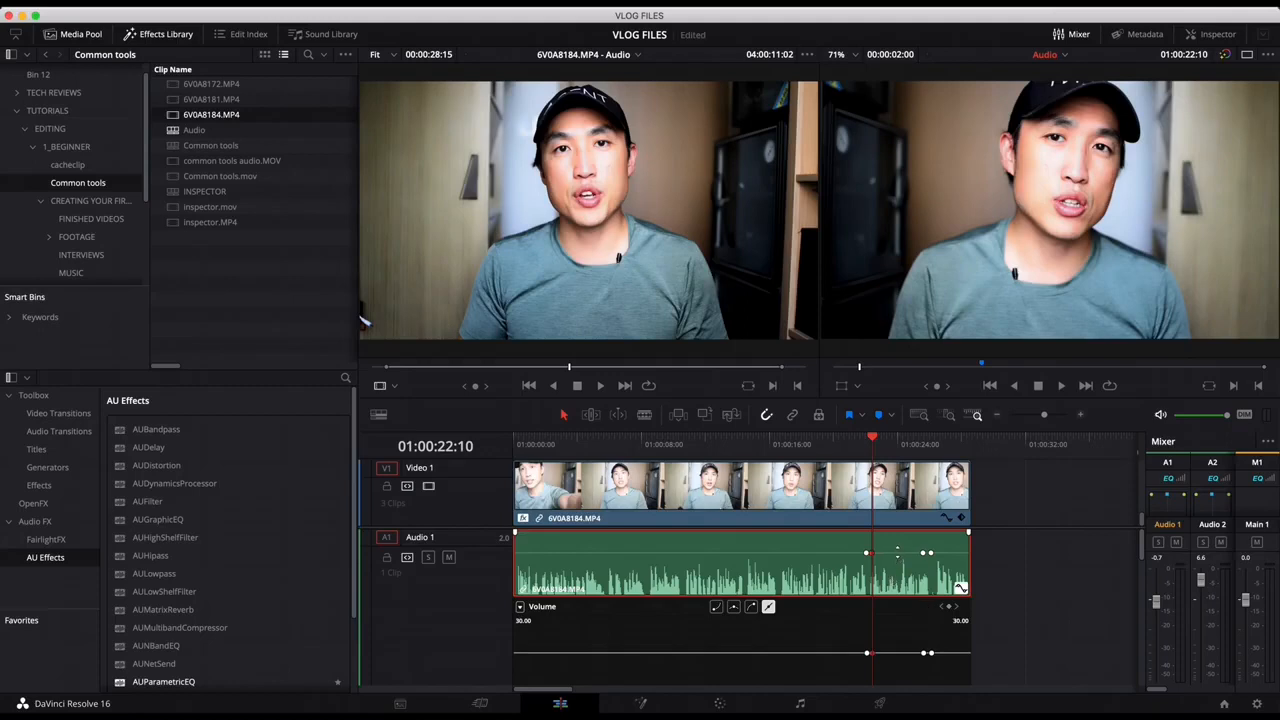
Lower the volume between the keyframes at 01:00:22:10 and 01:00:25:15, and play that section from 01:00:20:18.
left_click_drag(895, 553, 896, 561)
left_click(846, 449)
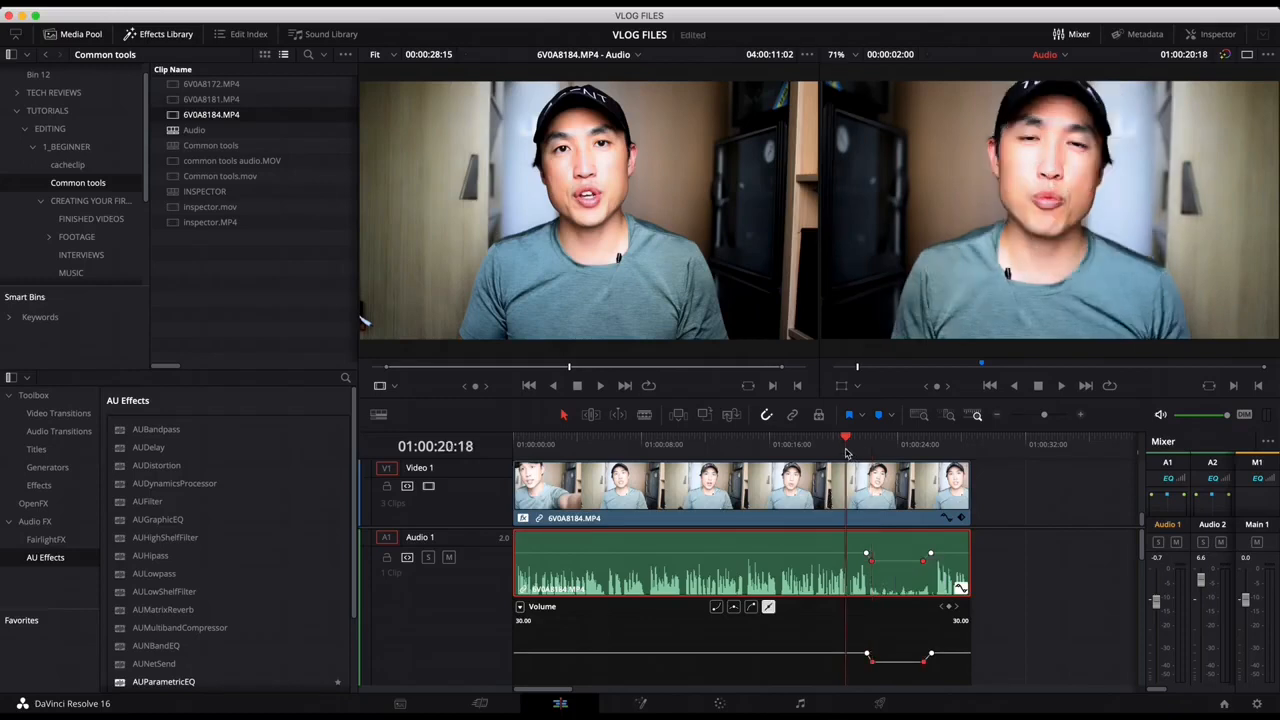
key("space")
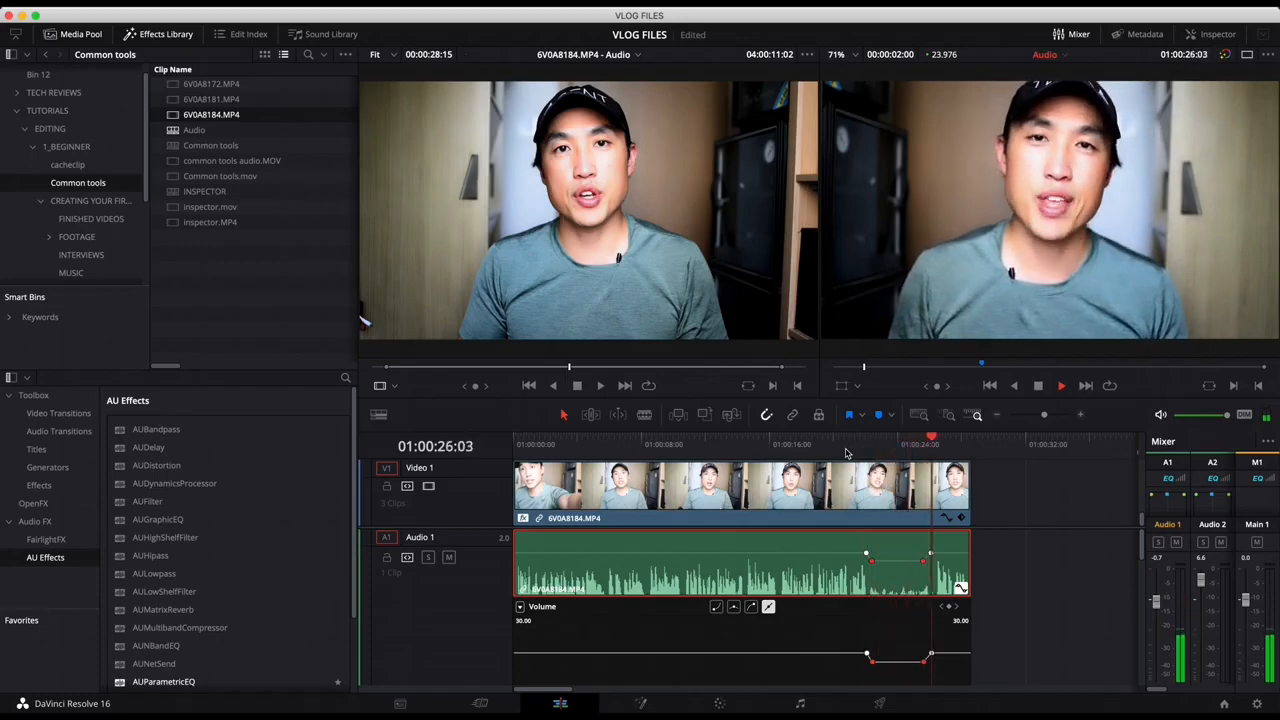
key("space")
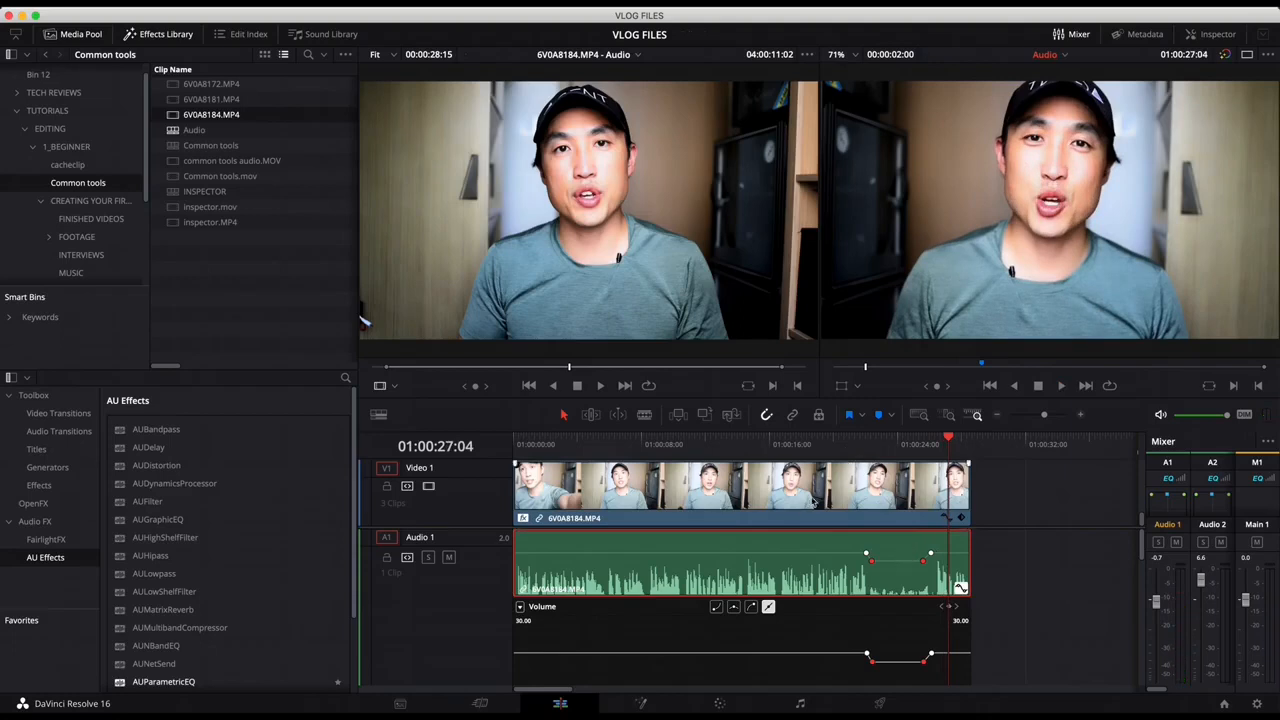
Add four keyframes directly on the Audio 1 clip's volume line at about 20, 18, 16 and 14 seconds.
left_click_drag(832, 445, 838, 449)
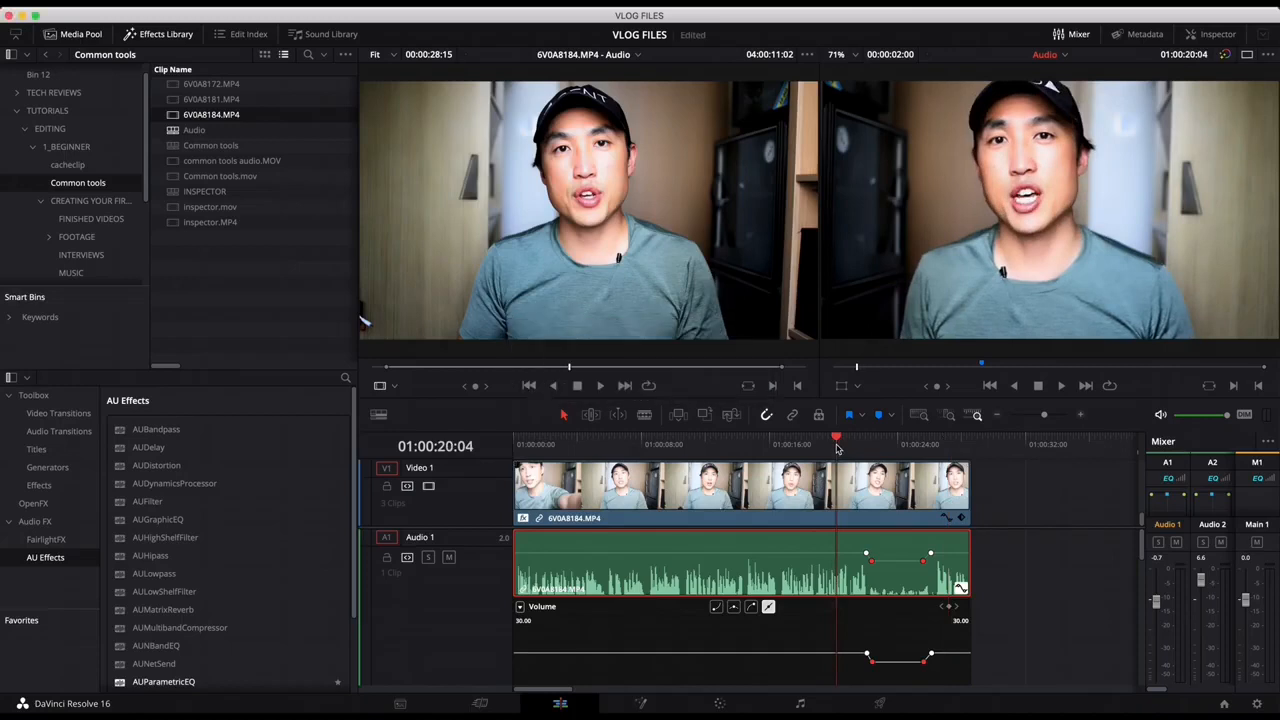
left_click(835, 552, "alt")
left_click(798, 558)
left_click(797, 552, "alt")
left_click(768, 552, "alt")
left_click(736, 552, "alt")
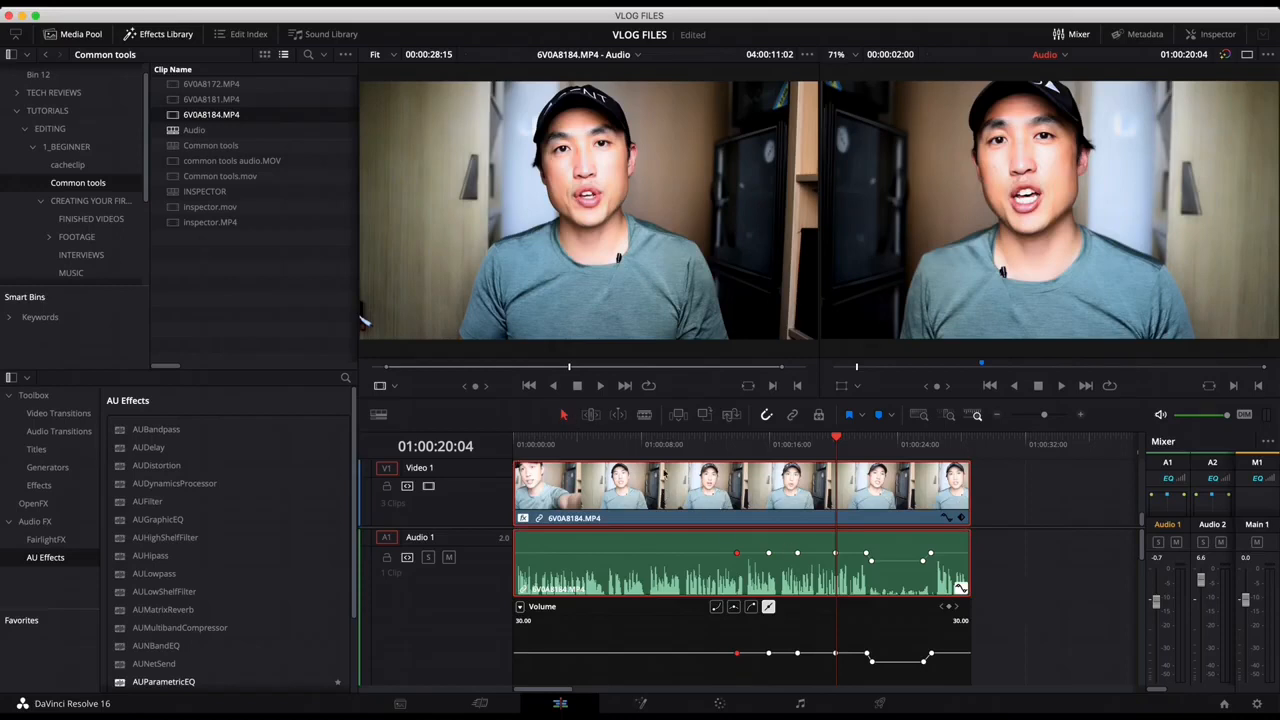
Lower the volume between the keyframes at about 16 and 18 seconds, and play that section back.
left_click_drag(783, 555, 783, 567)
left_click(766, 441)
key("space")
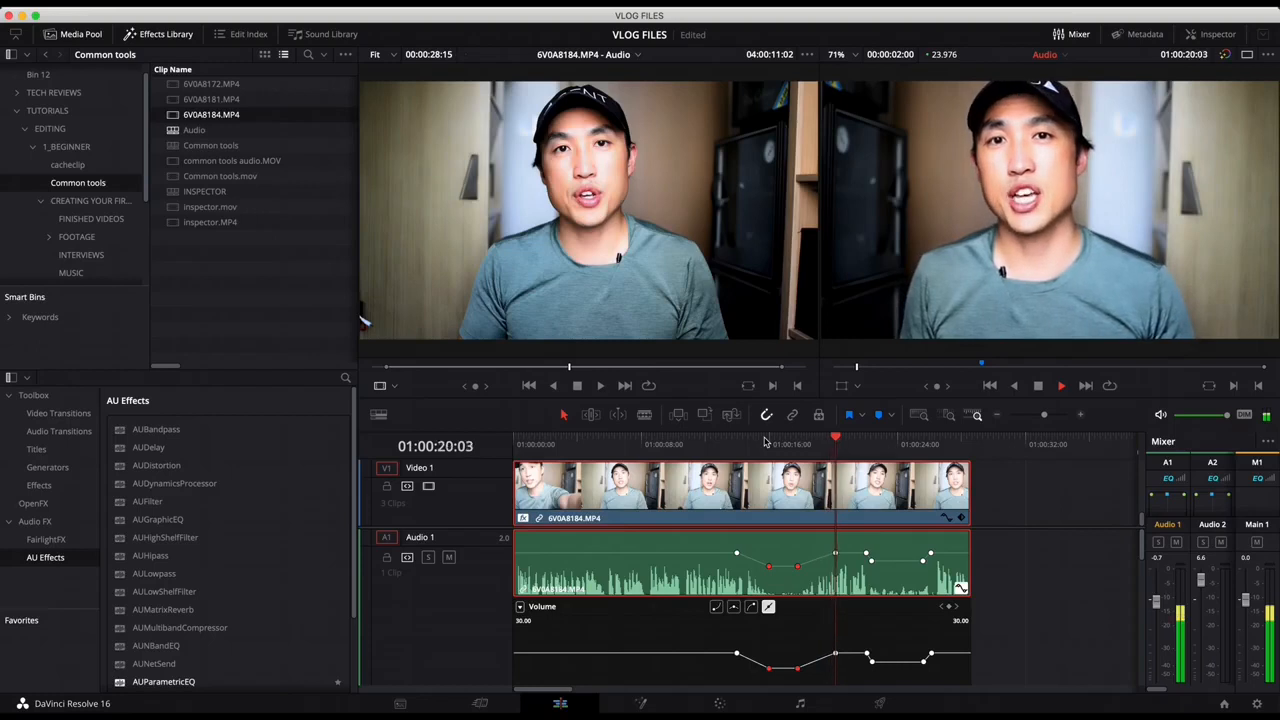
key("space")
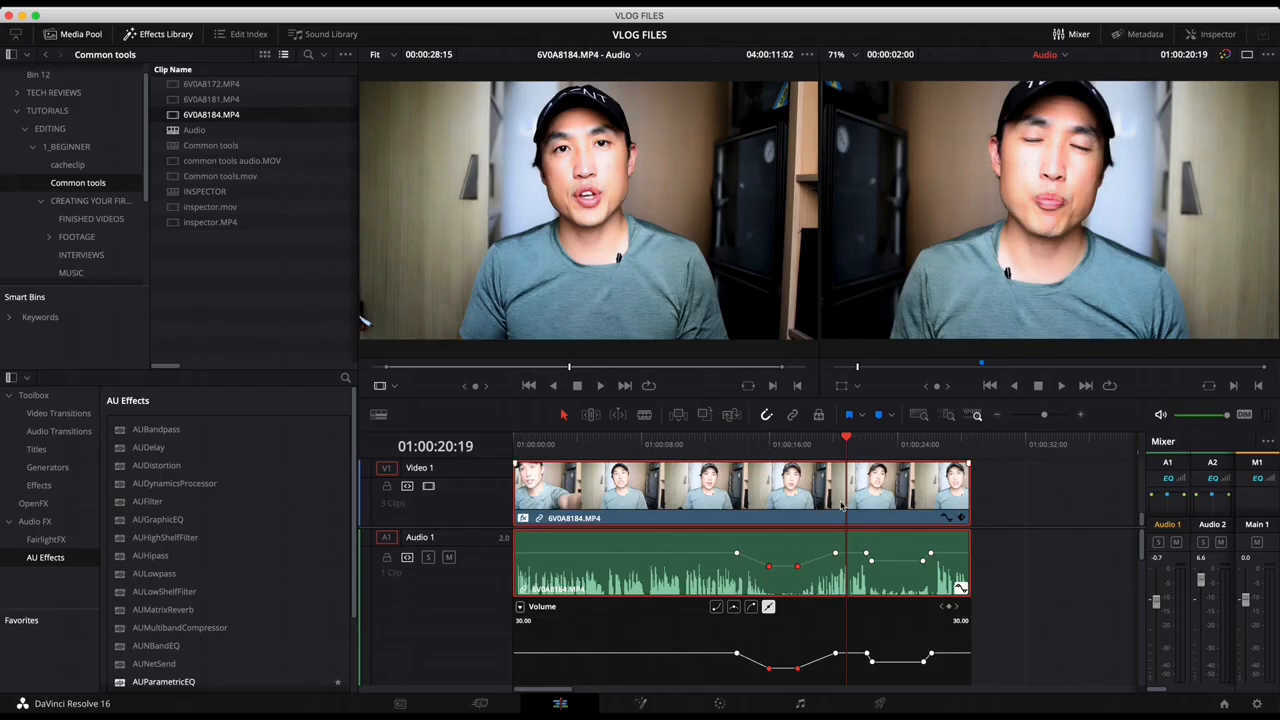
Select only the Audio 1 clip, show its properties, and add a volume keyframe at 01:00:09:02.
left_click(997, 553)
left_click(941, 545)
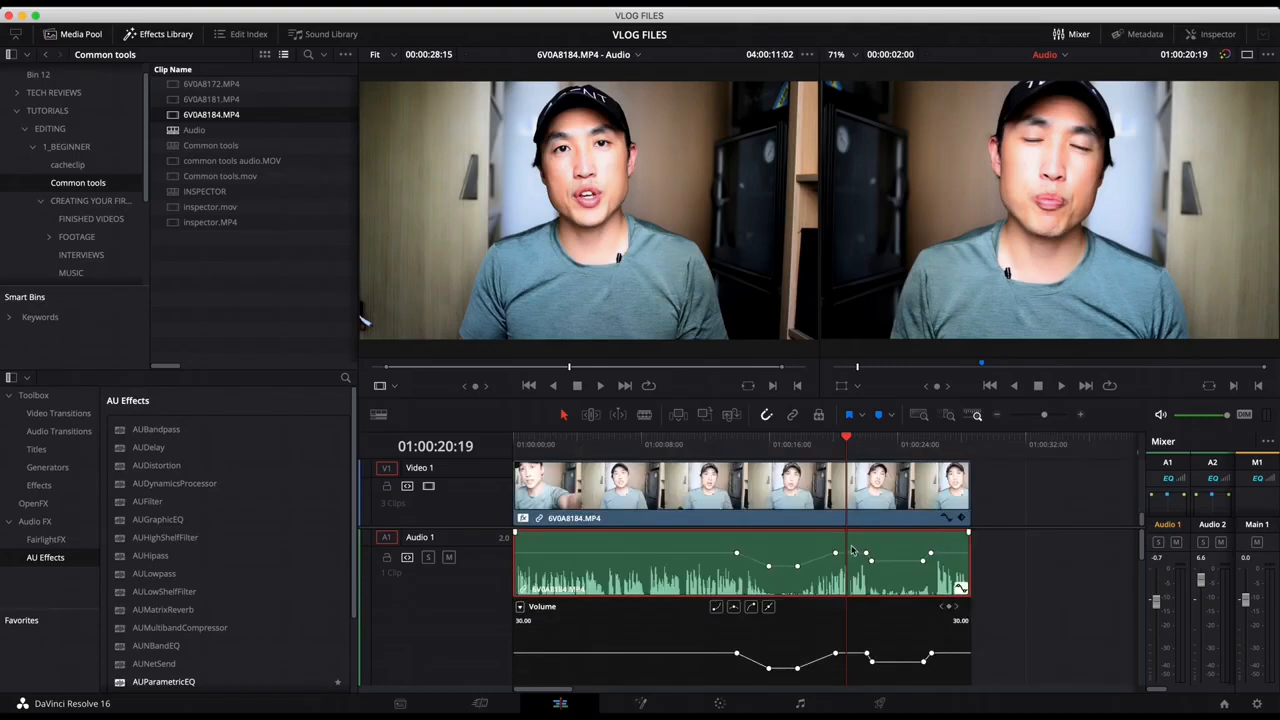
left_click(1218, 36)
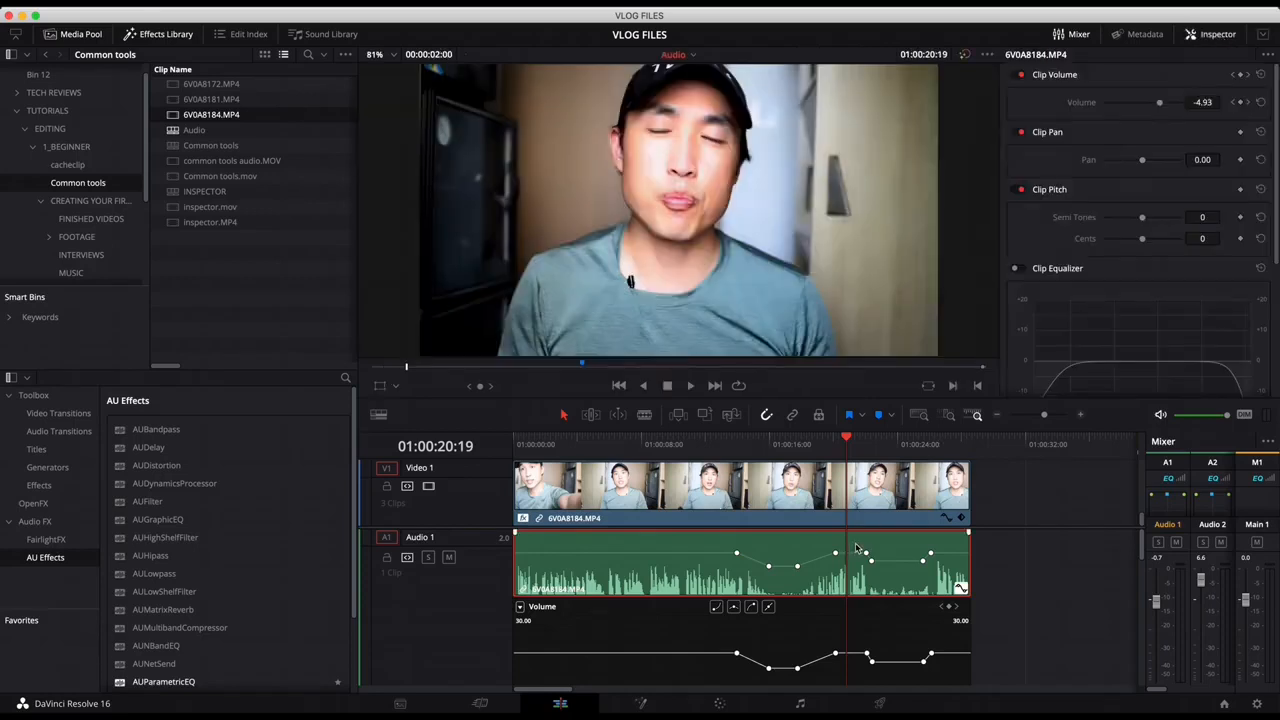
left_click(662, 445)
left_click(658, 444)
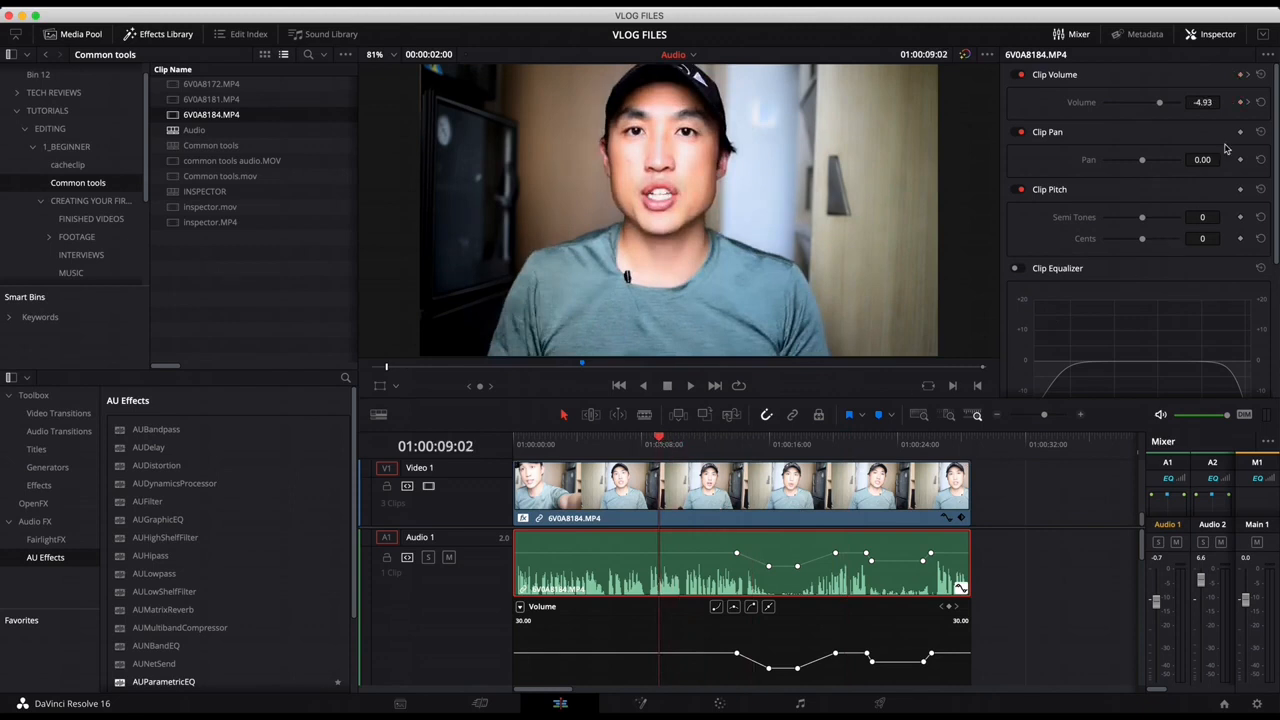
left_click(1241, 103)
left_click(1241, 103)
Add volume keyframes at 01:00:07:23, 01:00:05:05 and 01:00:04:02, and lower the volume between 01:00:05:05 and 01:00:07:23.
left_click(641, 444)
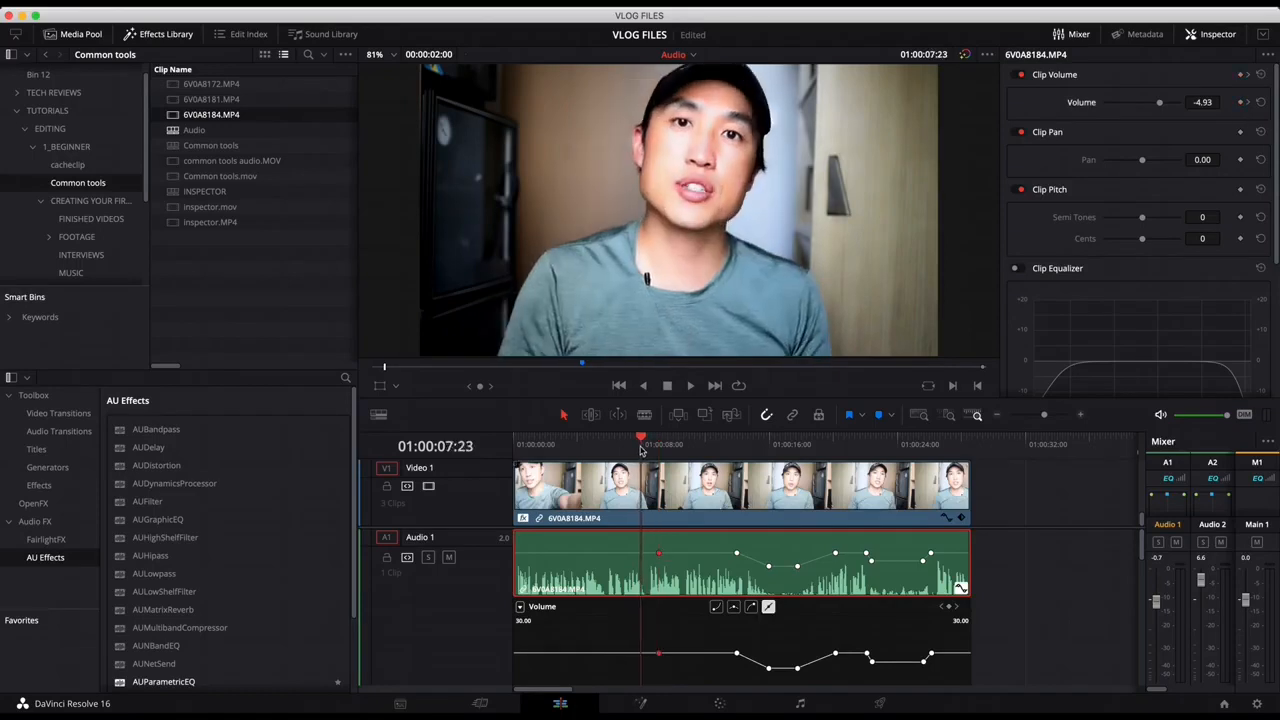
left_click(1242, 103)
left_click_drag(590, 443, 597, 444)
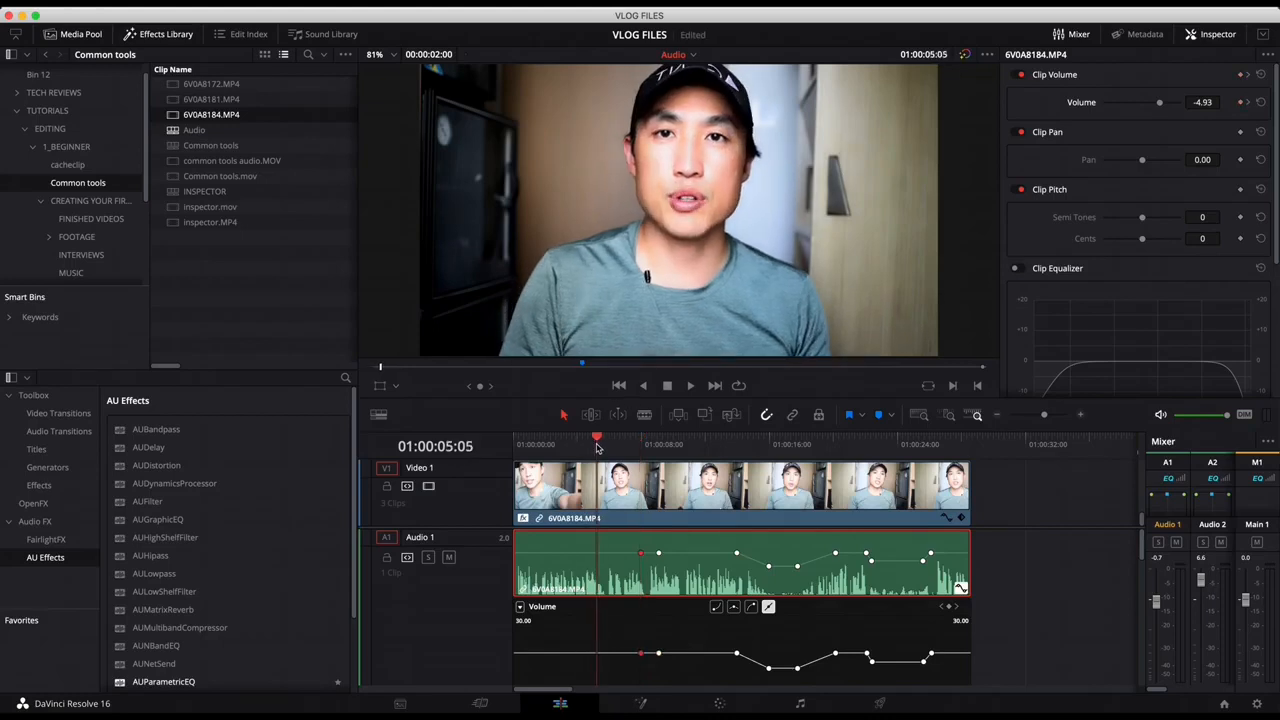
left_click(1243, 102)
left_click(579, 443)
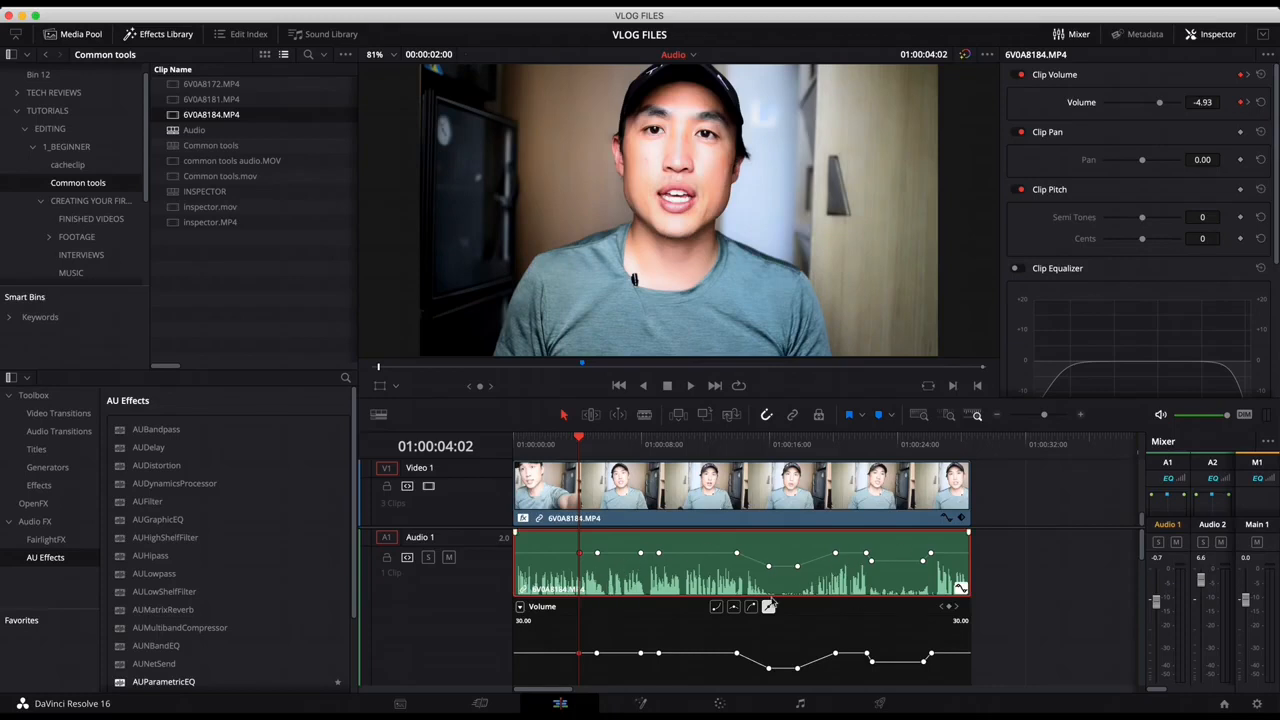
left_click_drag(620, 551, 620, 557)
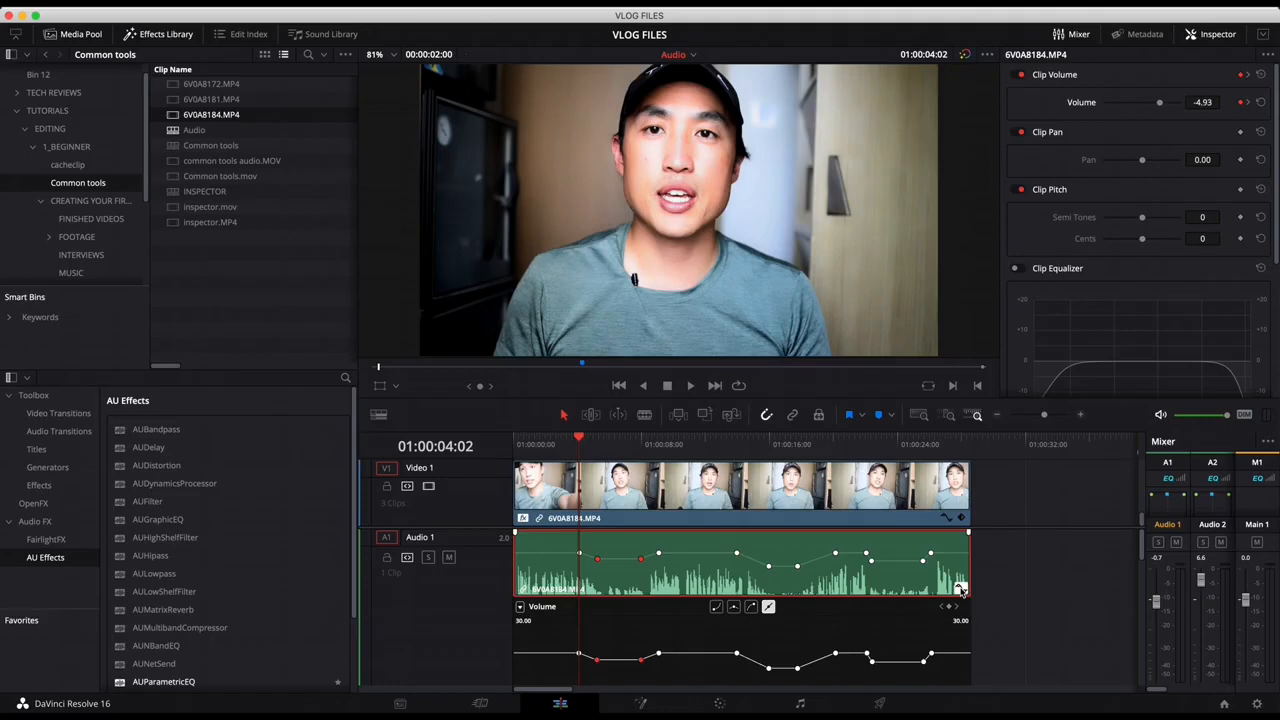
Add a volume keyframe at about 12 seconds on the Audio 1 clip's volume line.
scroll(906, 596, "down", 3)
scroll(906, 596, "up", 3)
left_click(834, 562)
left_click(700, 551, "alt")
left_click(751, 607)
left_click(753, 560)
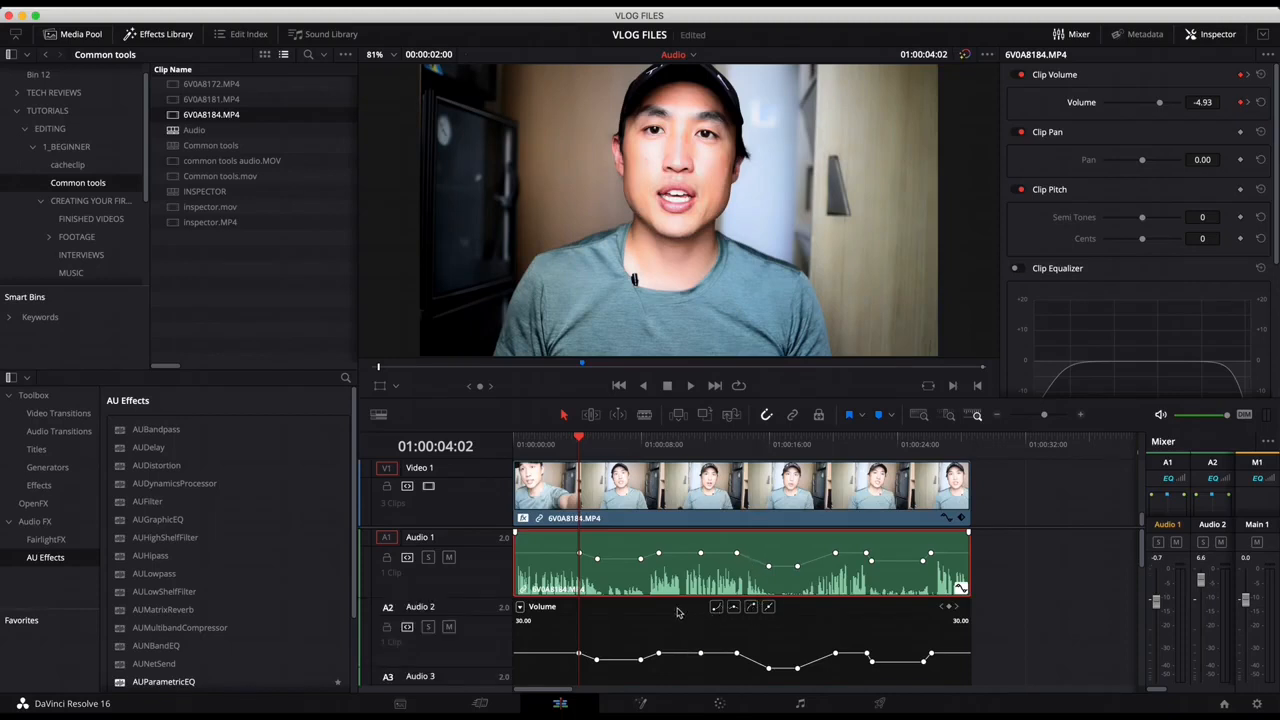
Smooth the Audio 1 volume curve between the keyframes at about 4 and 5 seconds.
left_click_drag(597, 558, 597, 556)
left_click(716, 606)
left_click_drag(597, 555, 597, 553)
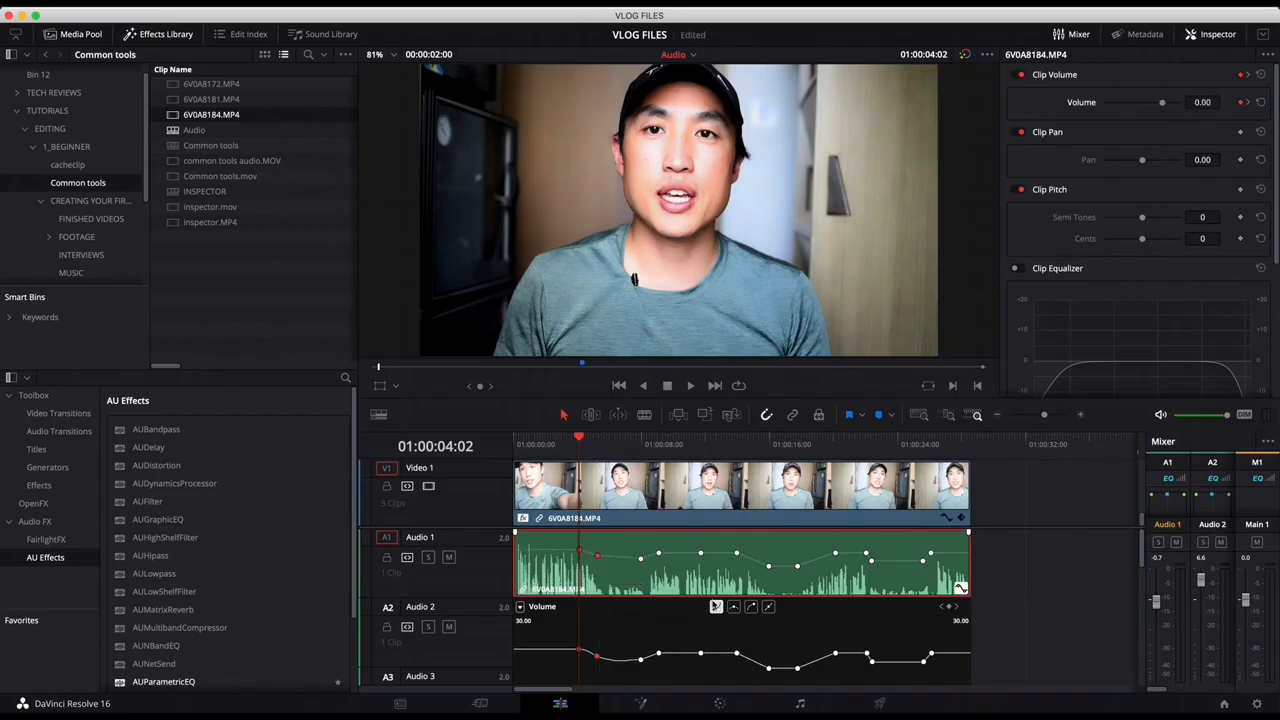
Add a volume keyframe at 01:00:02:06 on the Audio 1 clip and play from there.
left_click(600, 554)
left_click(597, 555)
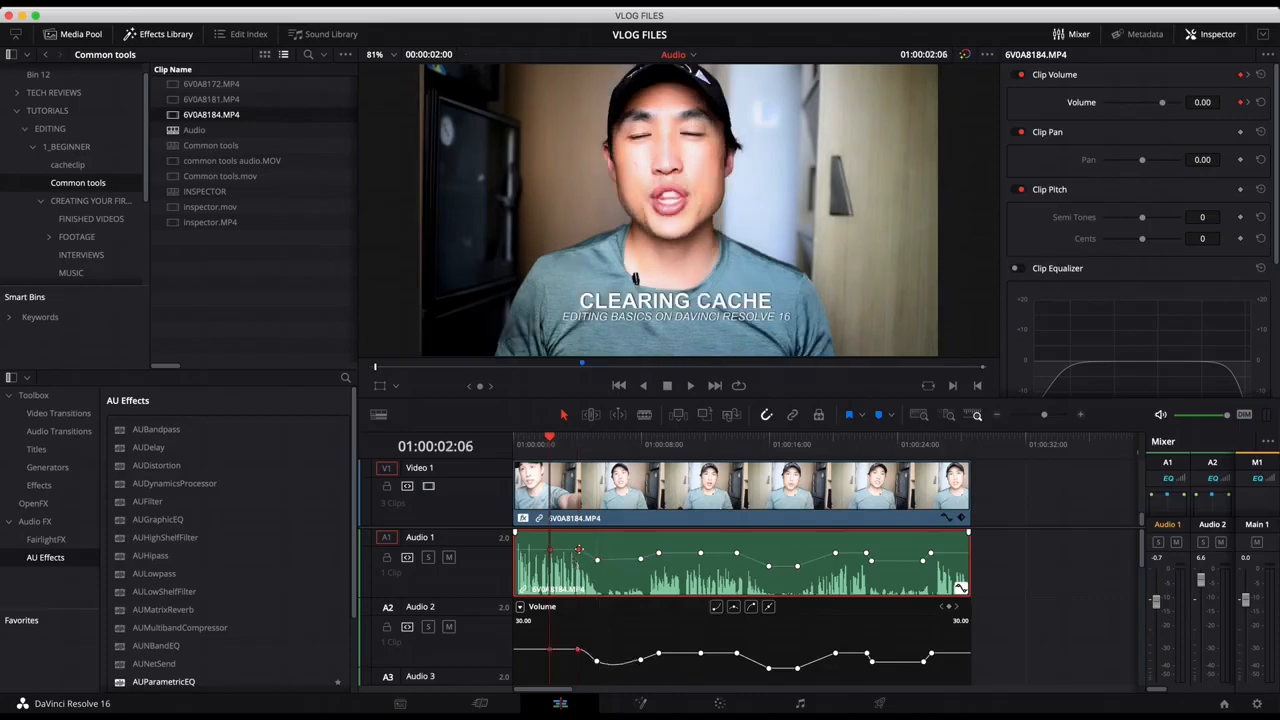
key("space")
left_click(961, 587)
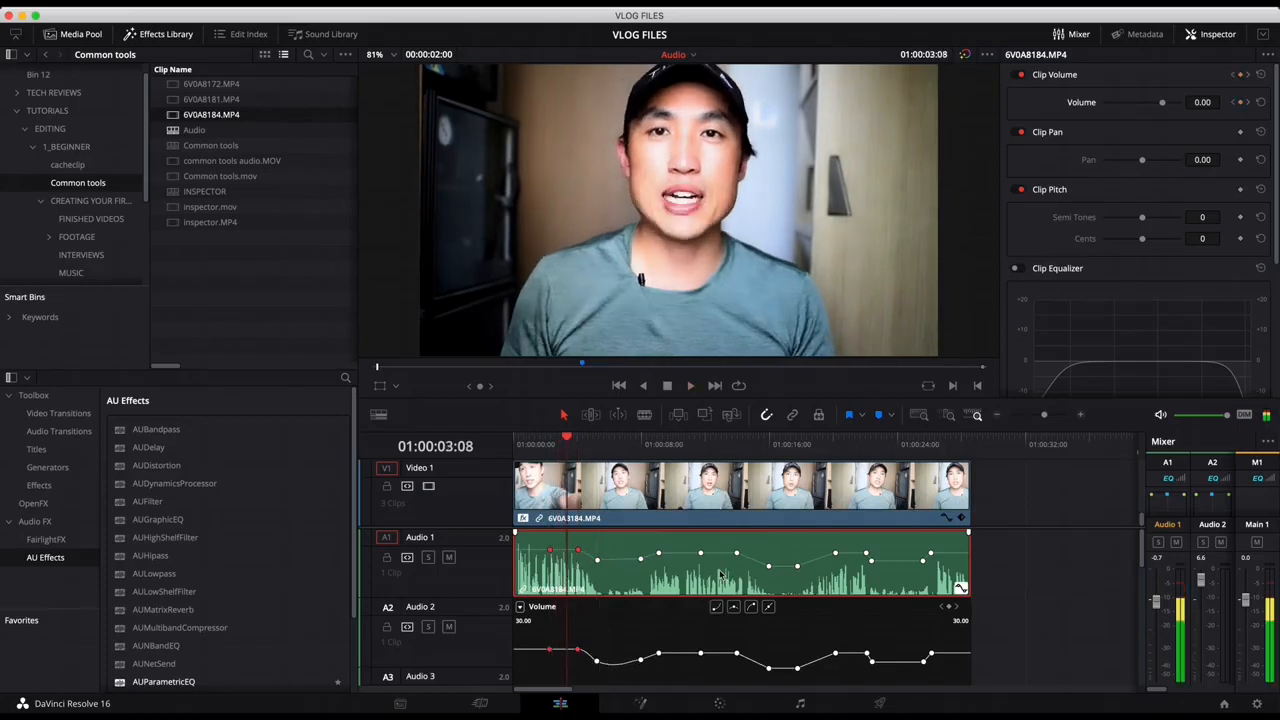
Add a 24 frame Cross Fade 0 dB at the end of the Audio 1 clip, extend it to 3.6 seconds, and play it back.
left_click(966, 568)
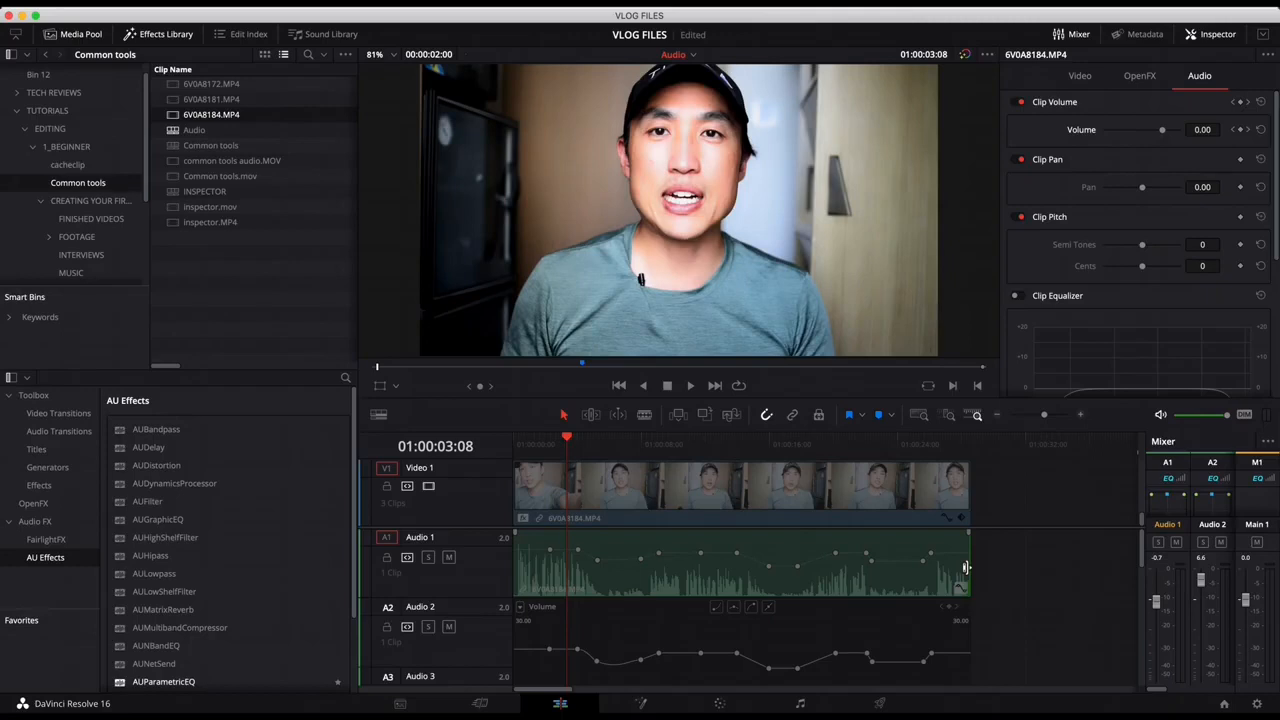
right_click(966, 568)
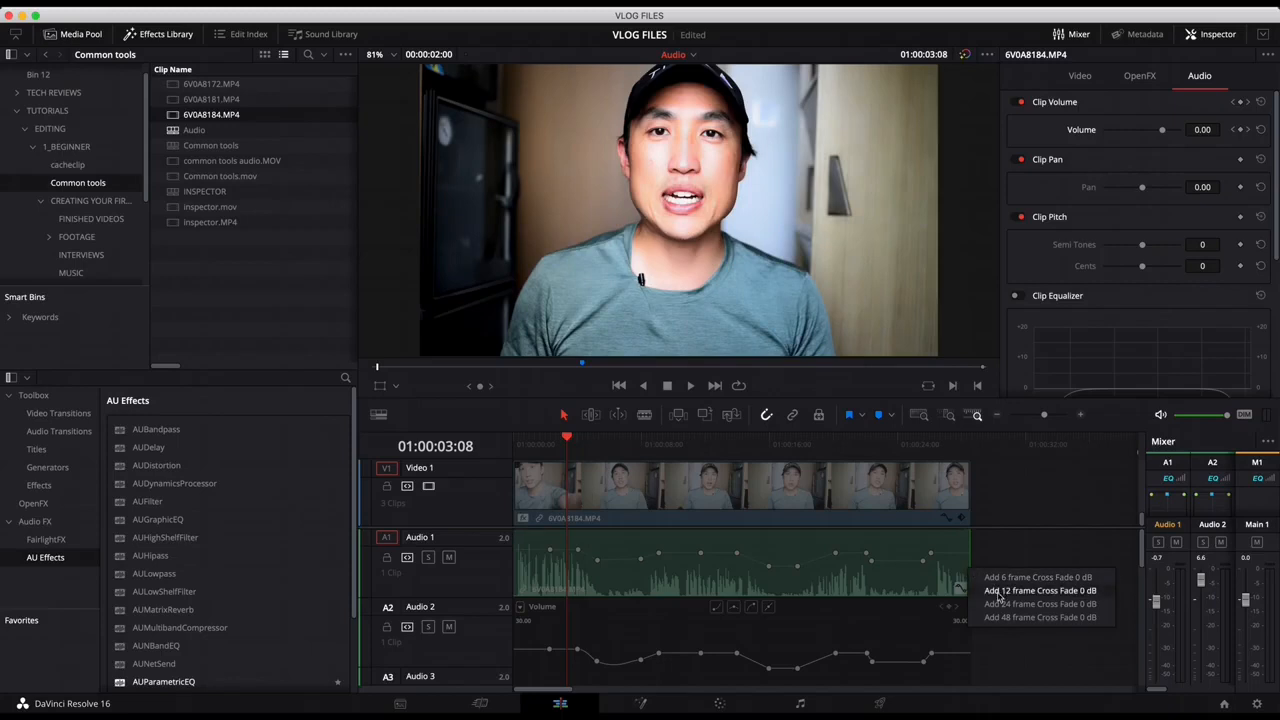
left_click(1005, 604)
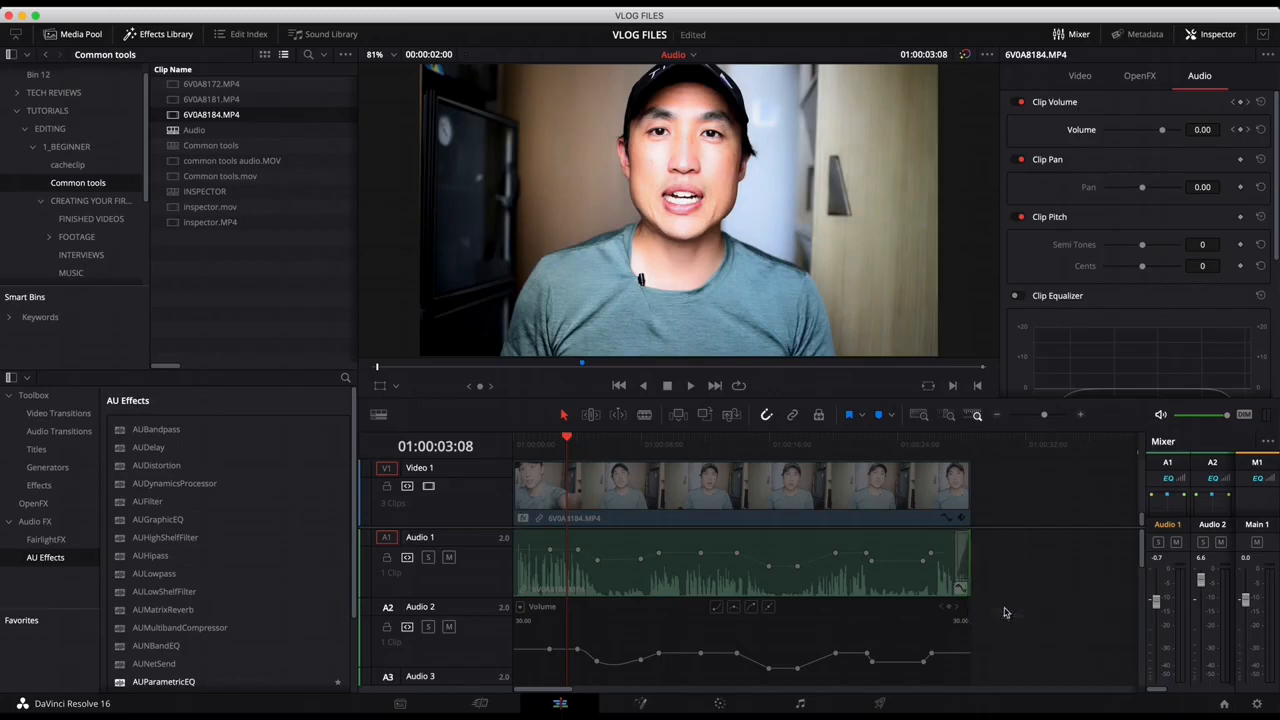
left_click_drag(958, 558, 918, 560)
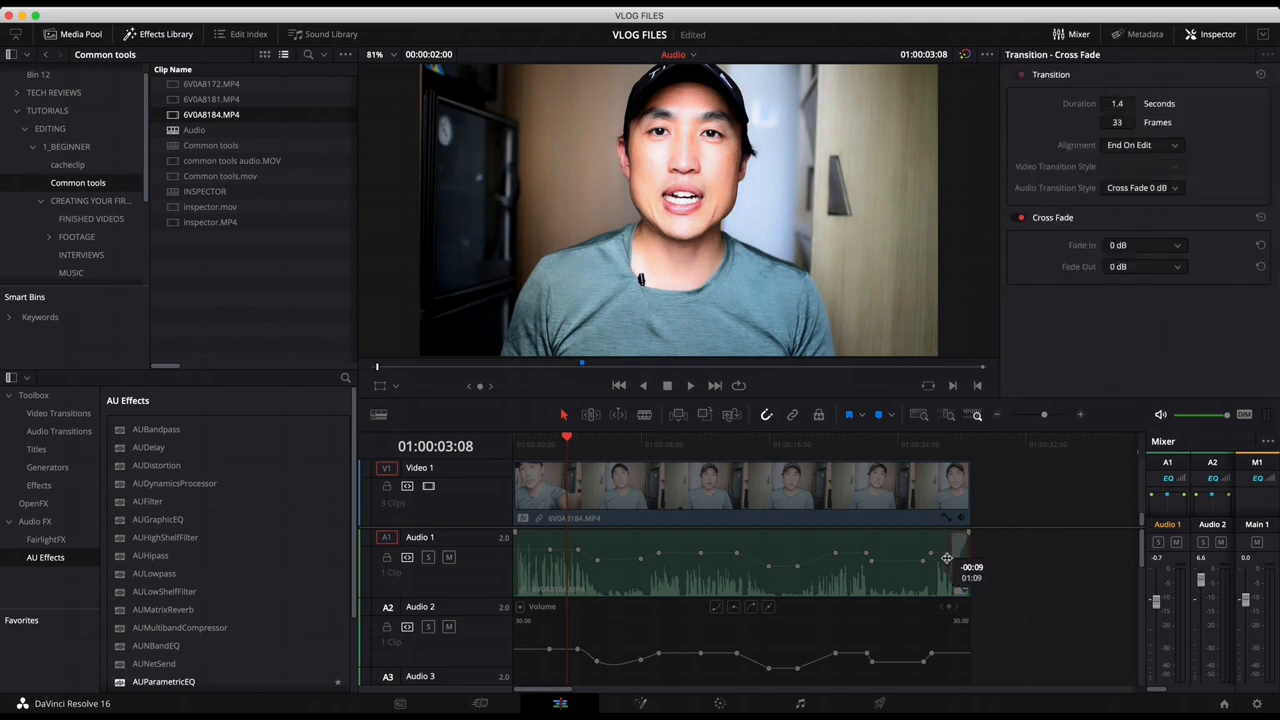
left_click(914, 447)
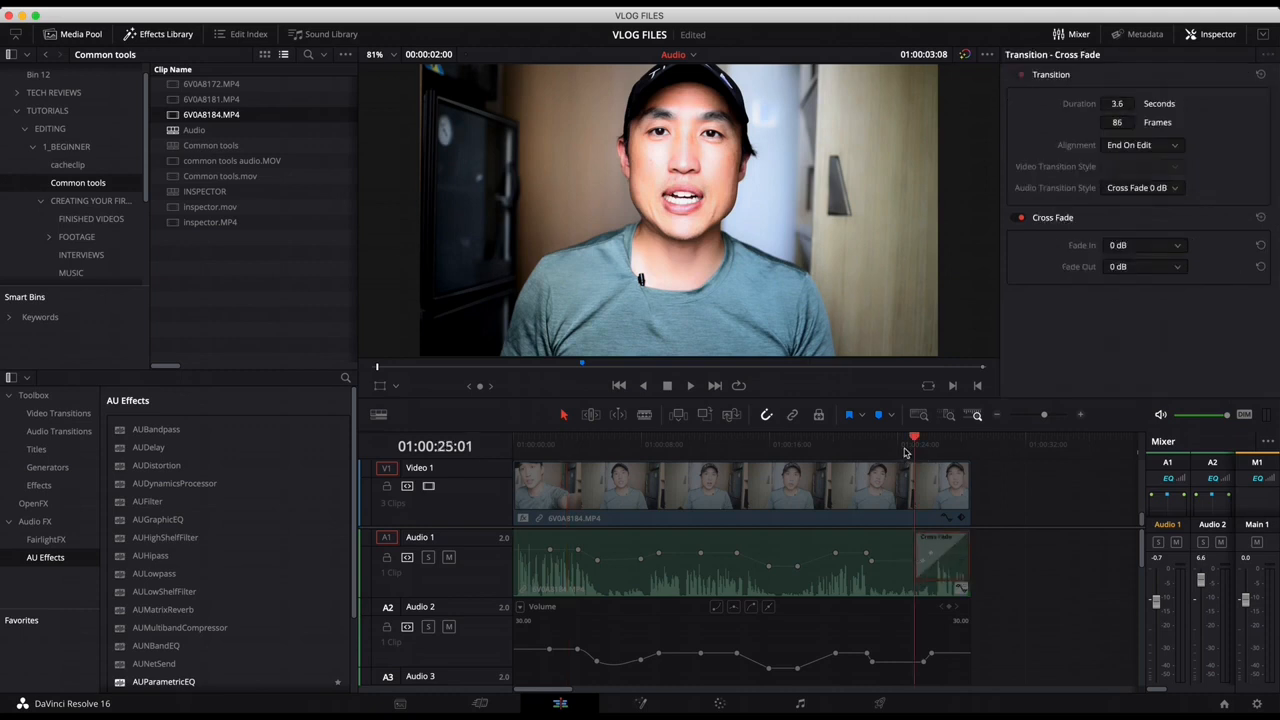
key("space")
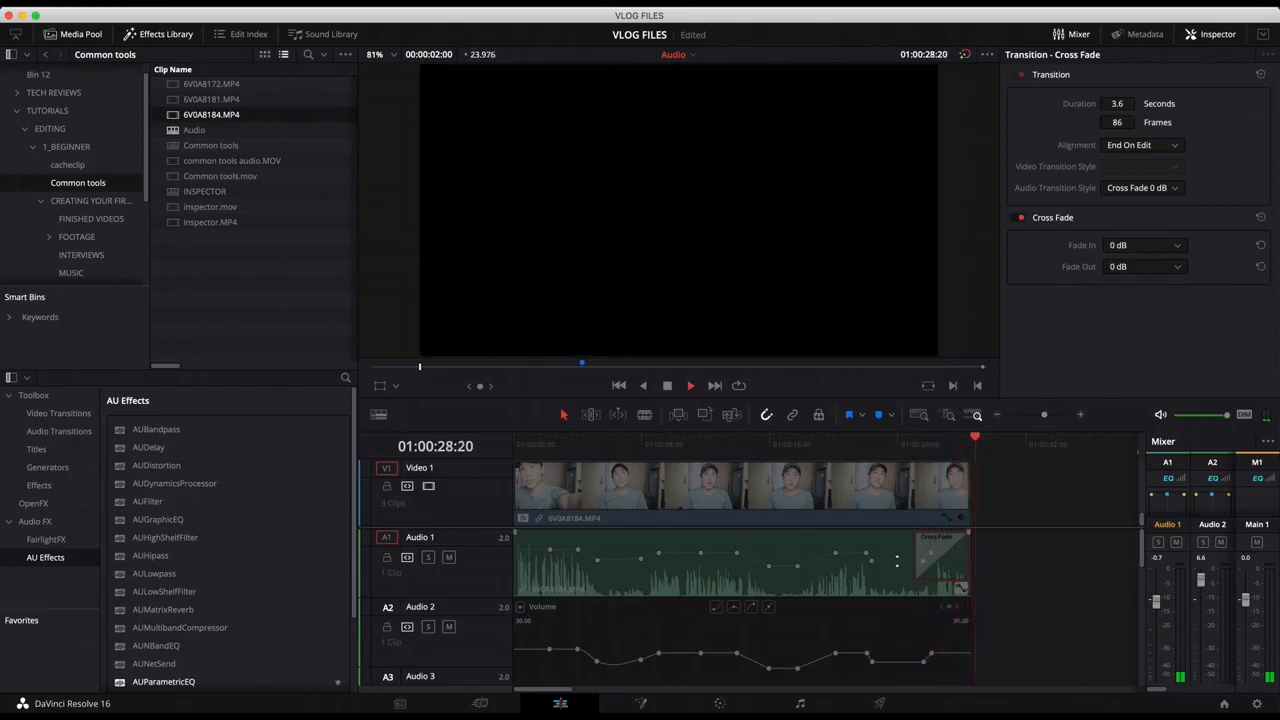
Level out the volume dips after about 16 seconds, and split the video and audio clips at 01:00:16:18 and about 14 seconds.
left_click(924, 445)
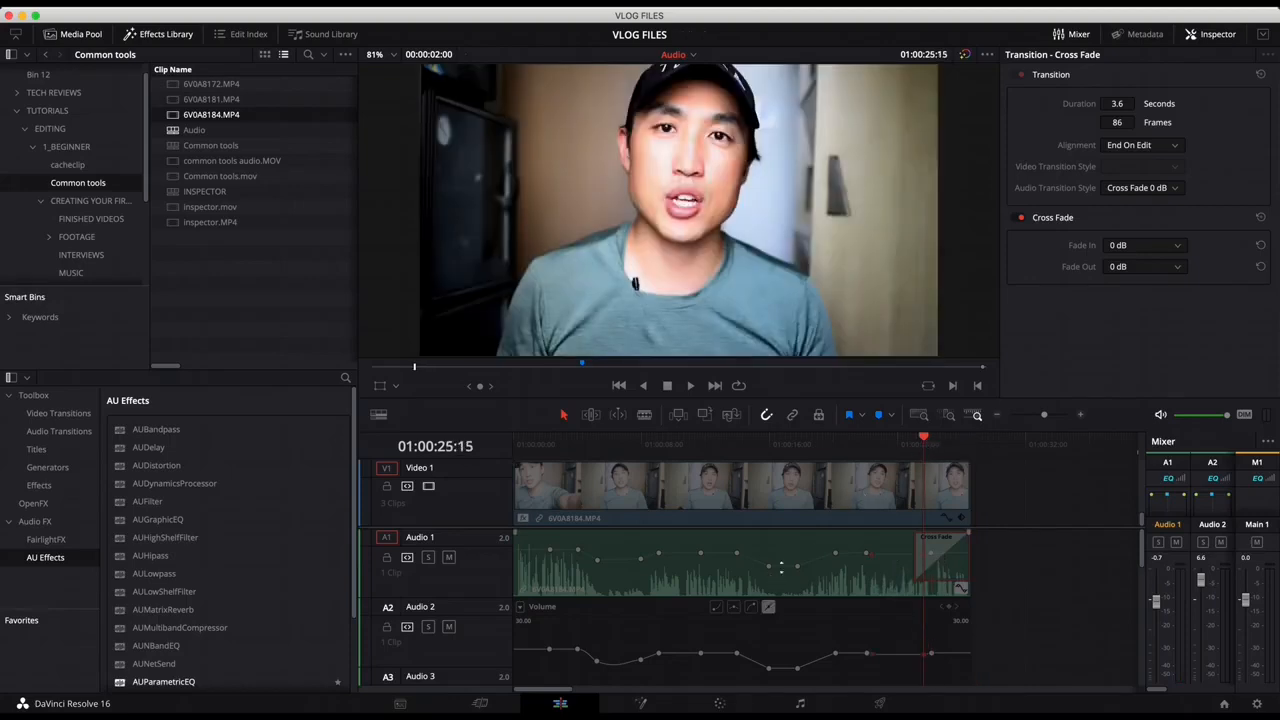
key("r")
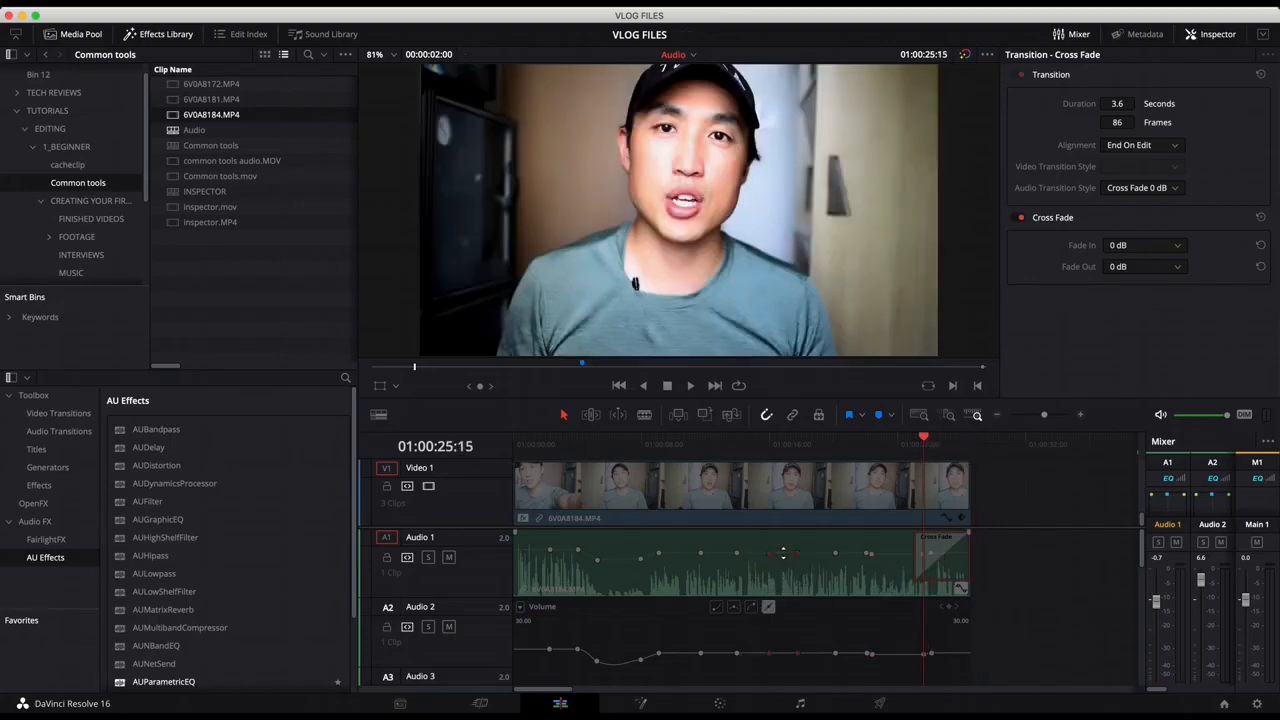
left_click(780, 541)
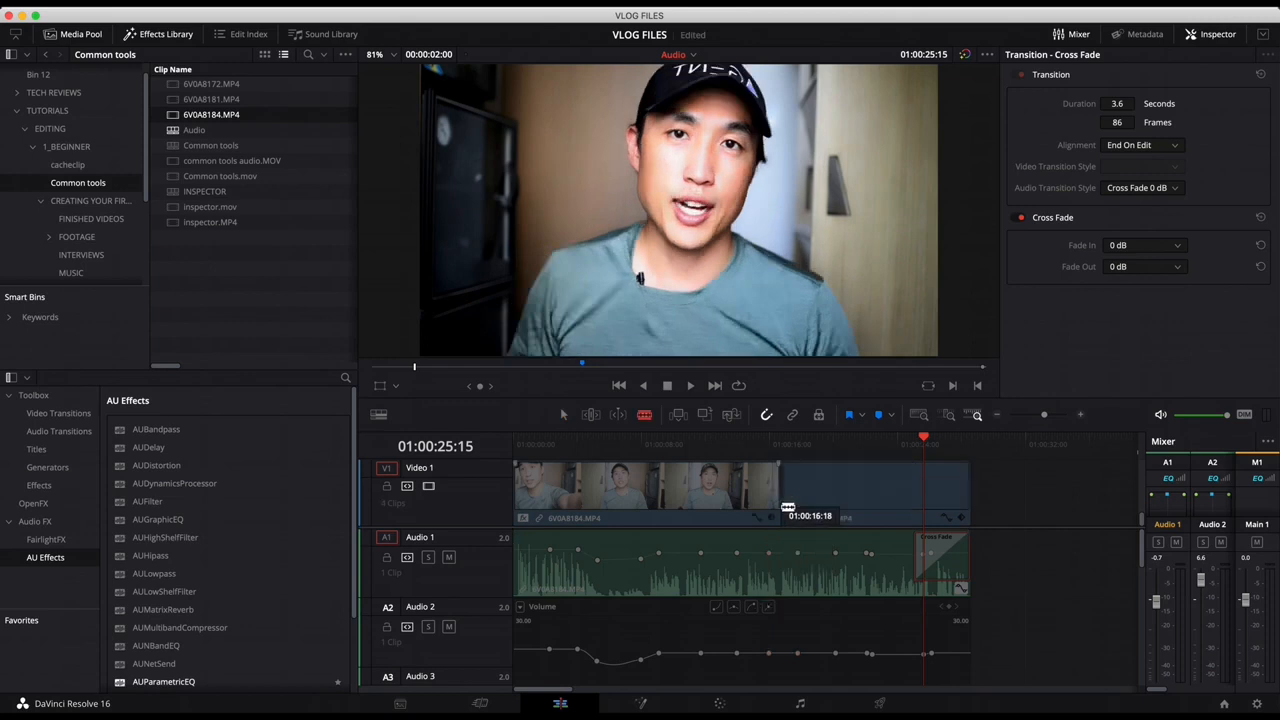
left_click(750, 505)
left_click(747, 555)
key("a")
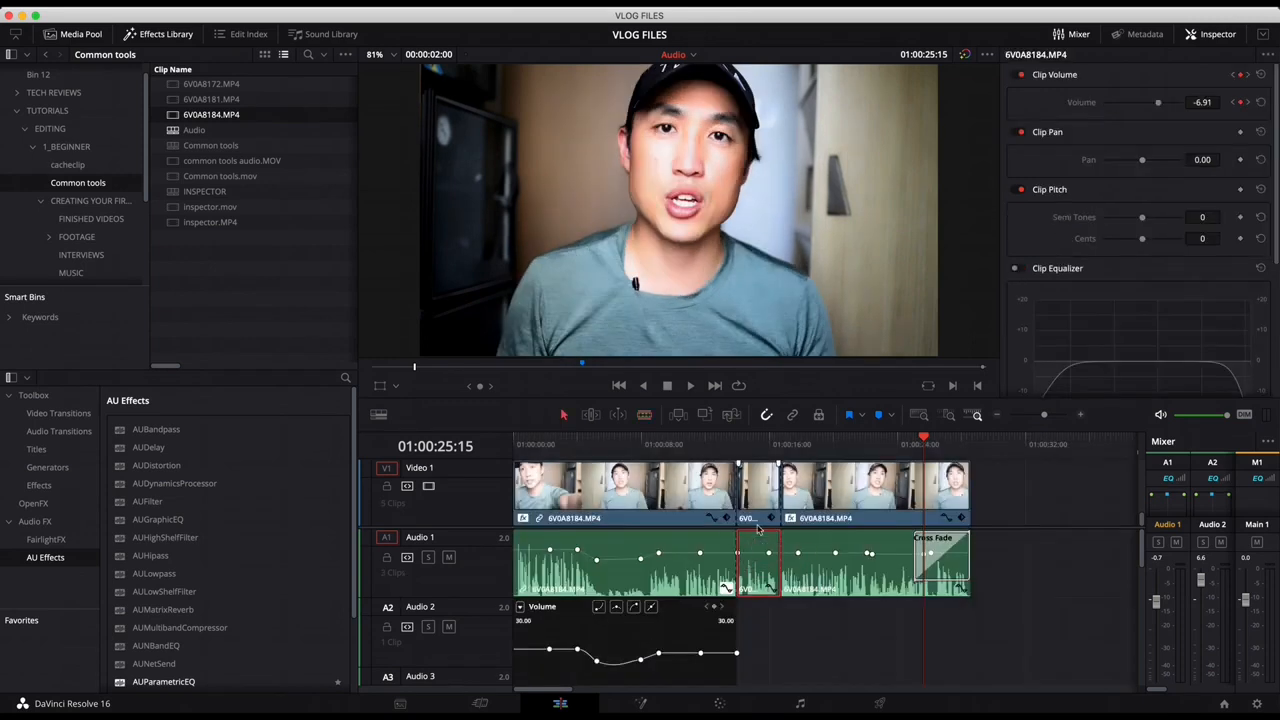
Delete the short video and audio segment between the two cuts, and move the following clips back to close the gap.
left_click_drag(756, 447, 762, 541)
left_click_drag(752, 447, 762, 447)
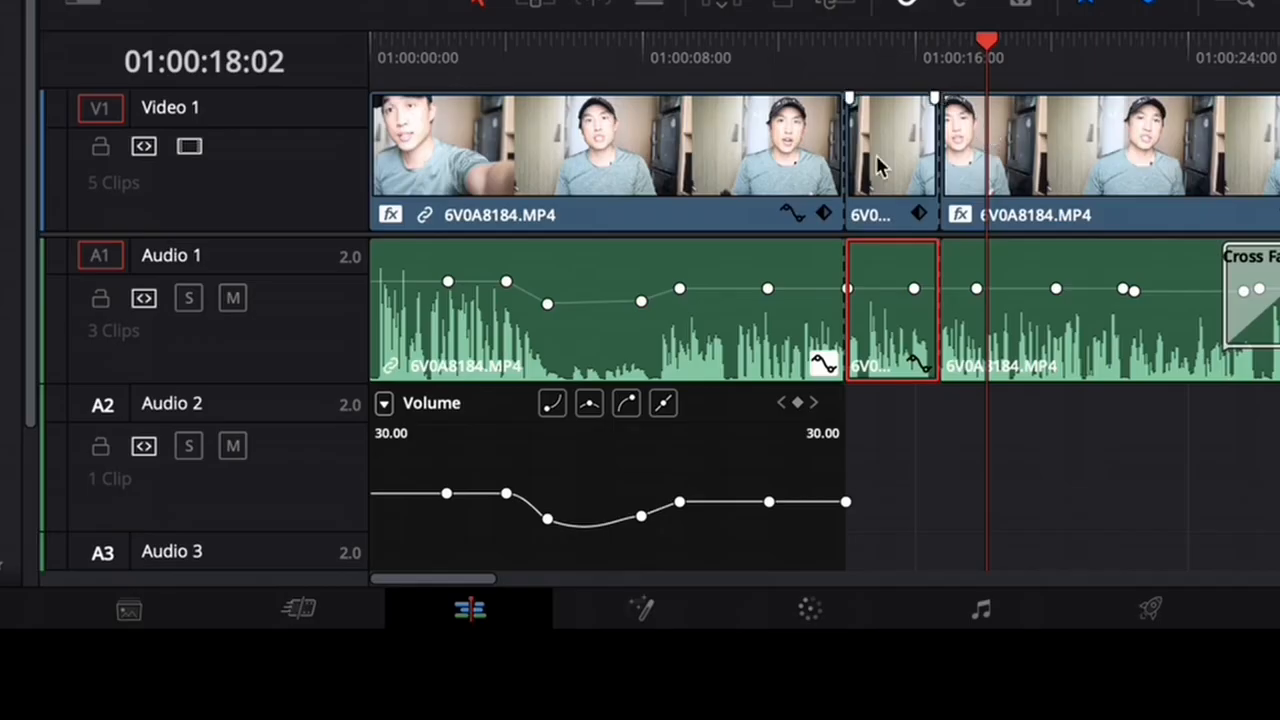
left_click(878, 165)
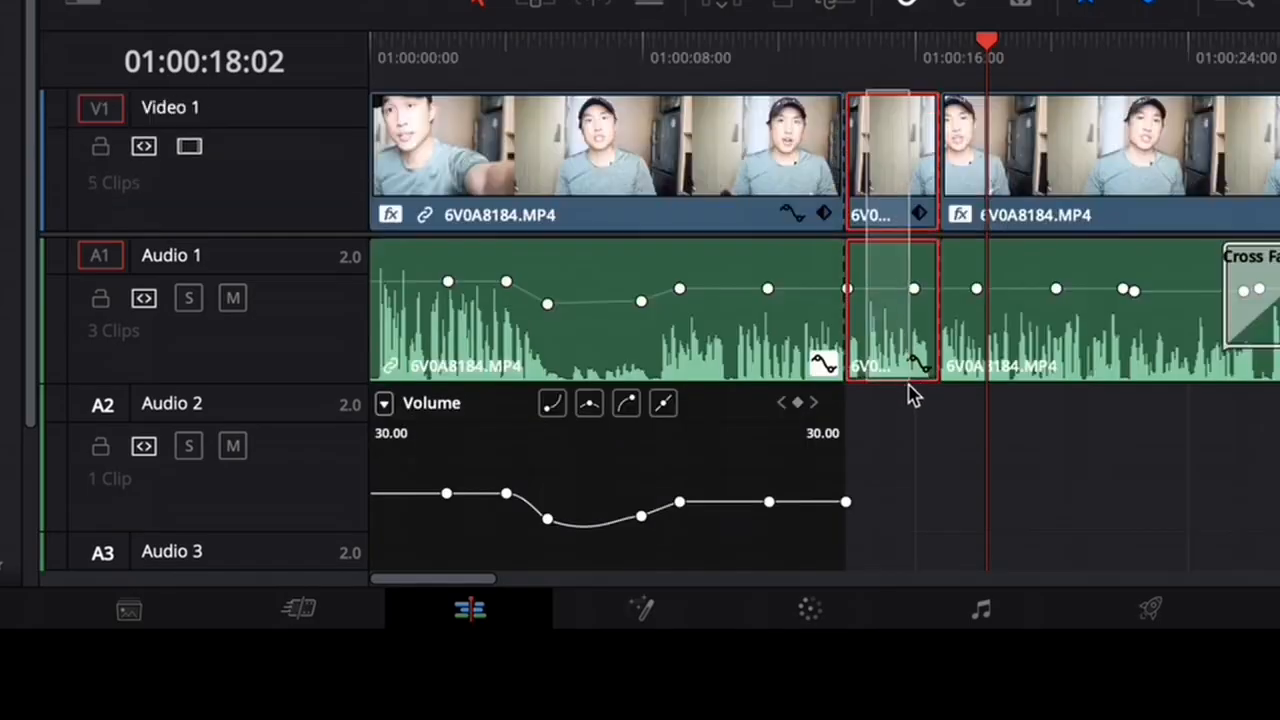
key("BackSpace")
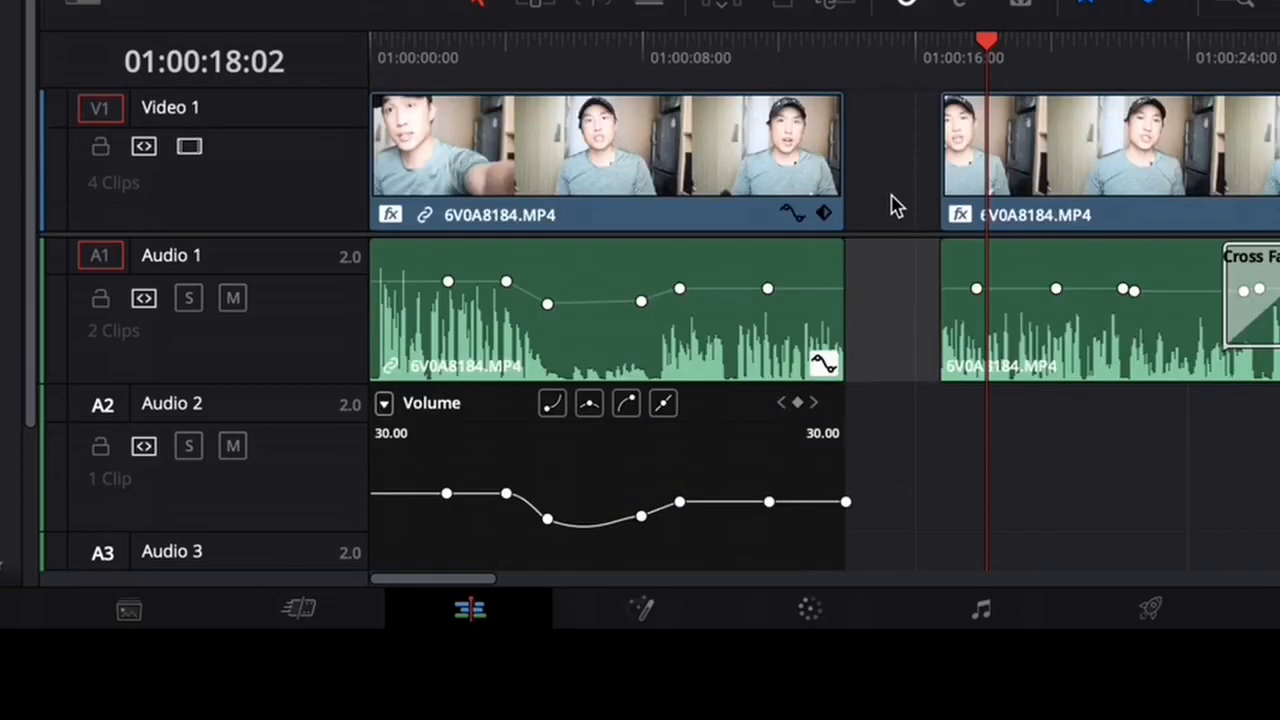
left_click_drag(1277, 436, 1048, 190)
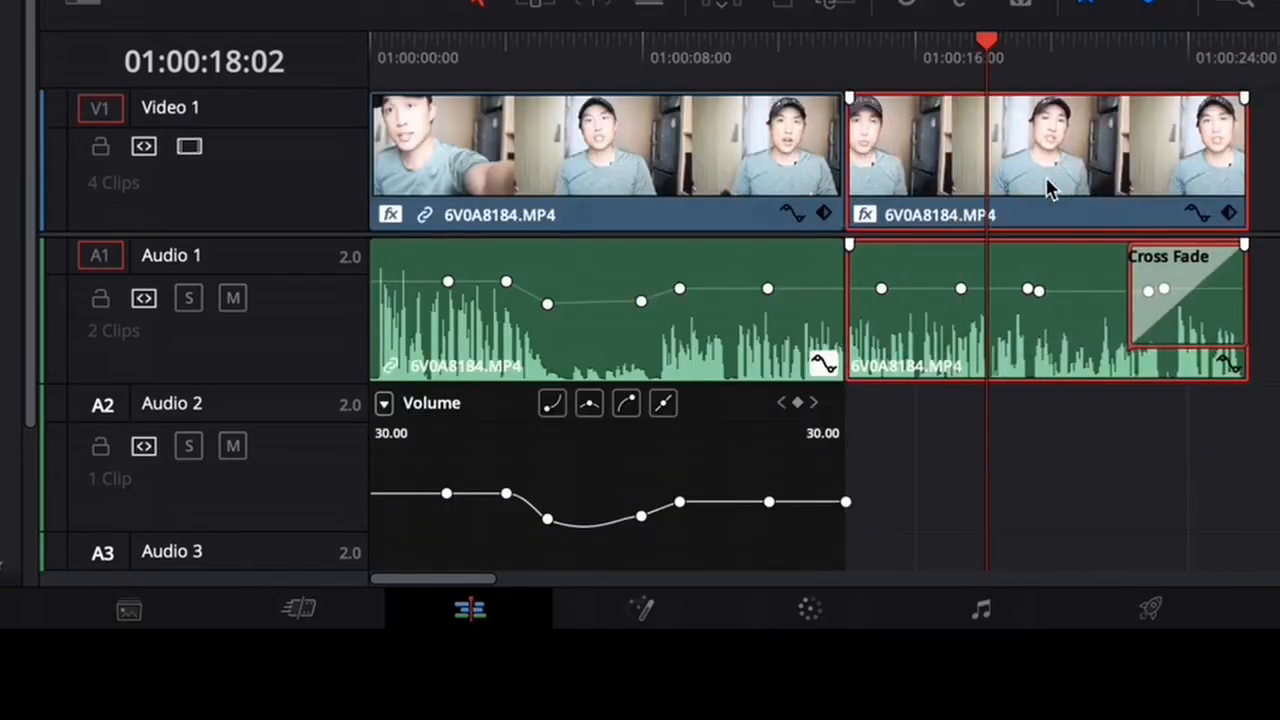
Add a 6 frame Cross Fade 0 dB at the cut between the two clips at about 14 seconds.
left_click(845, 311)
right_click(845, 311)
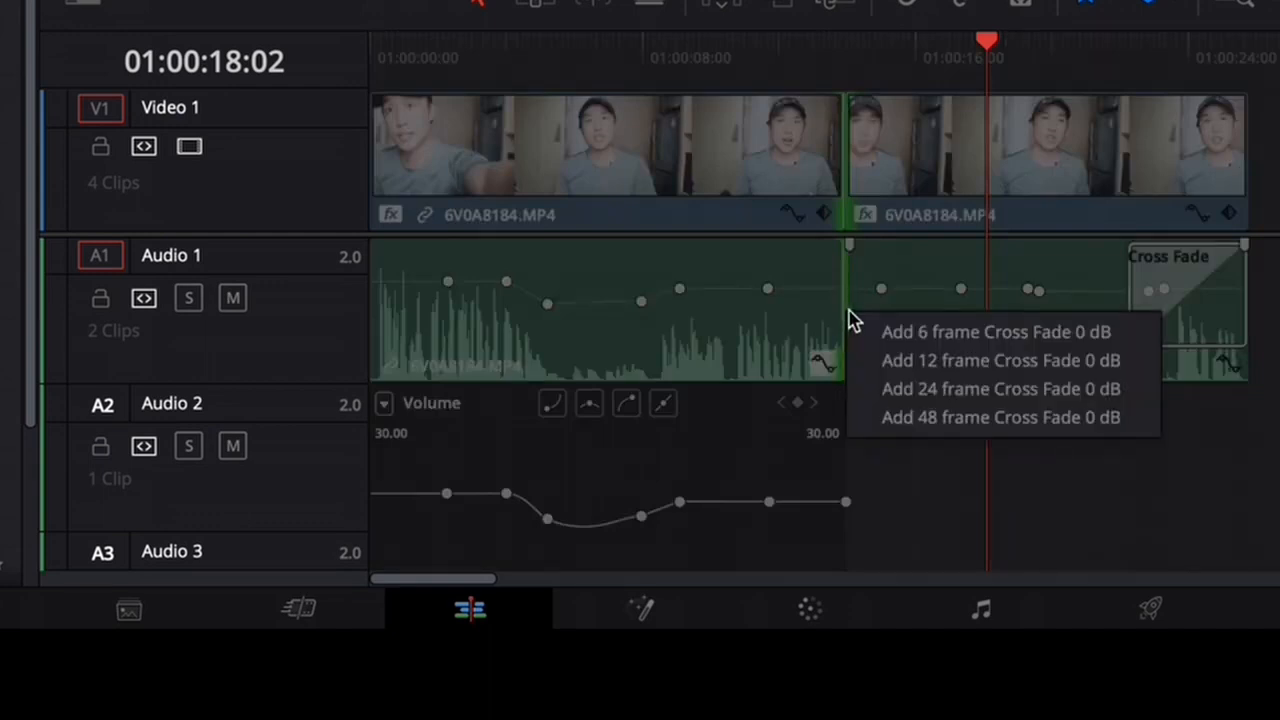
left_click(904, 340)
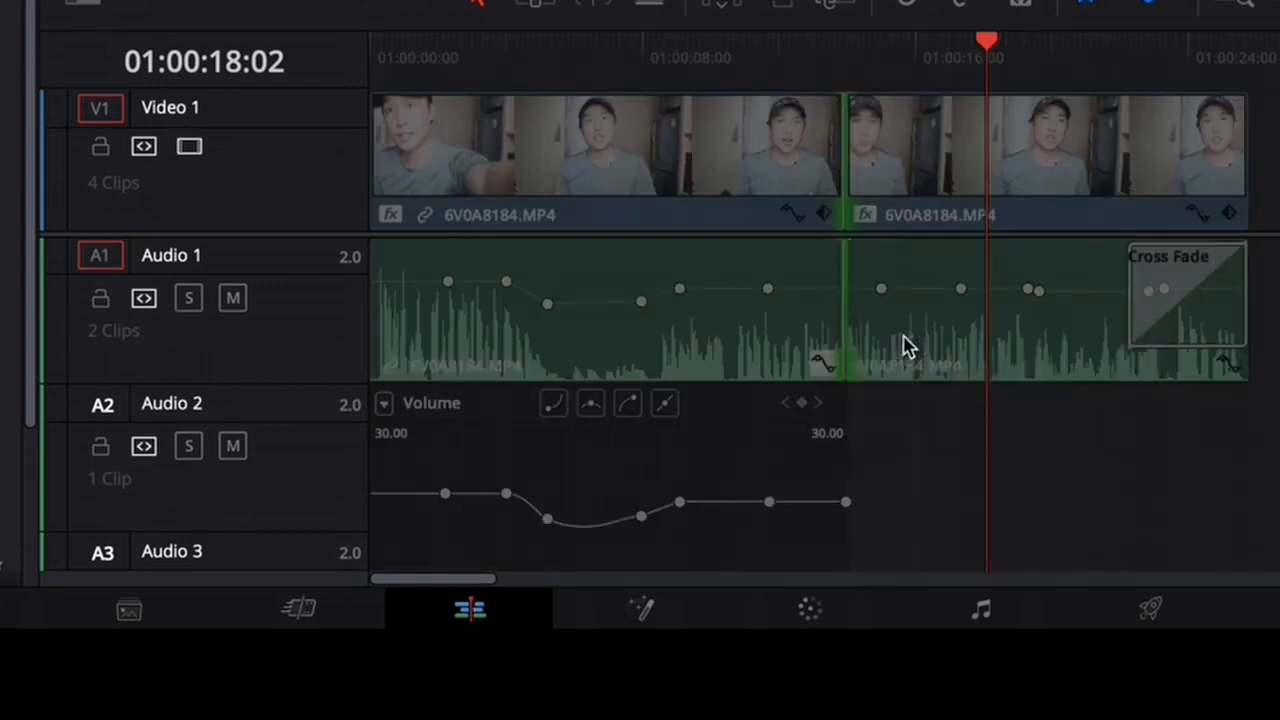
Play and scrub through the cut at about 14 seconds to check the short cross fade.
left_click_drag(1279, 2, 1279, 2)
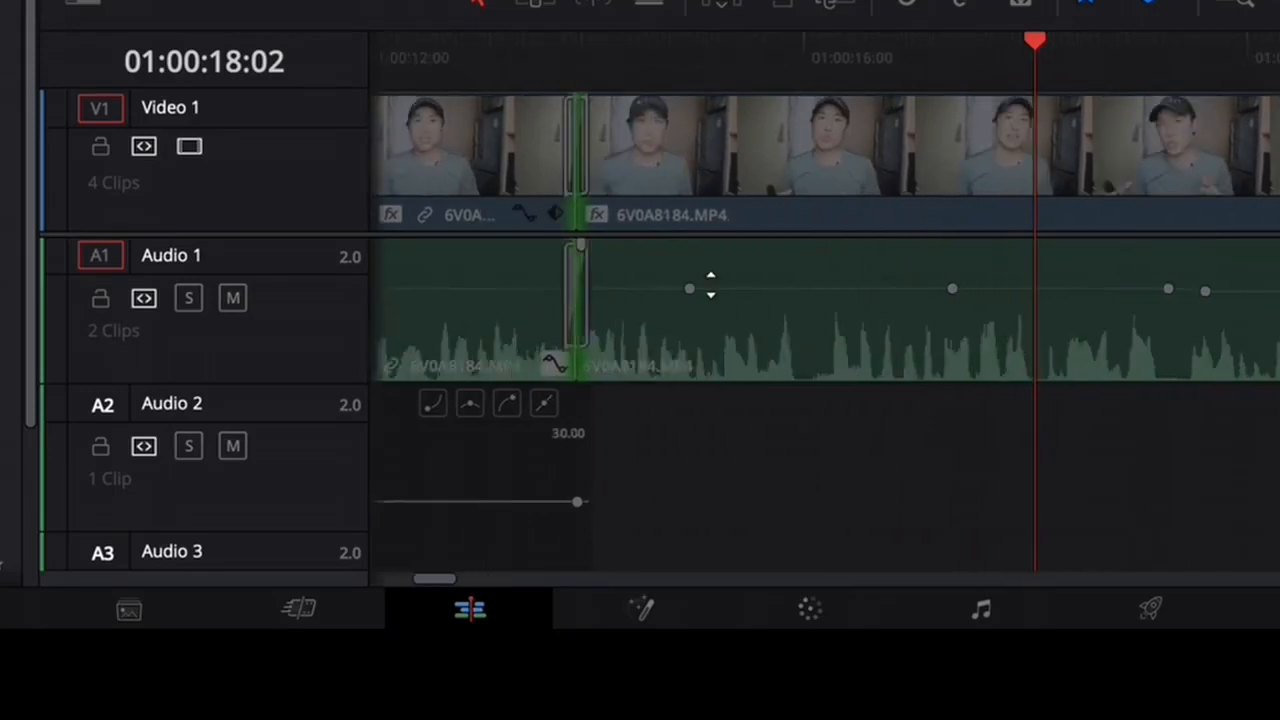
left_click(560, 55)
left_click(503, 60)
key("space")
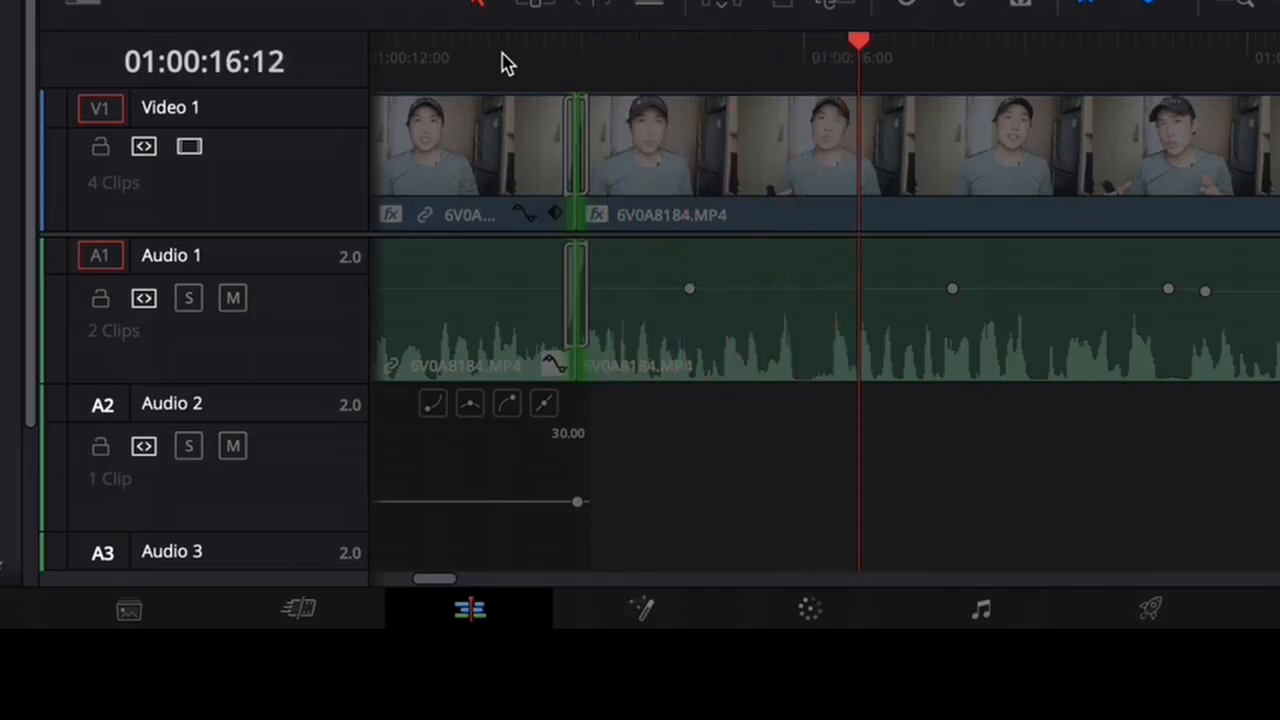
left_click_drag(543, 62, 551, 72)
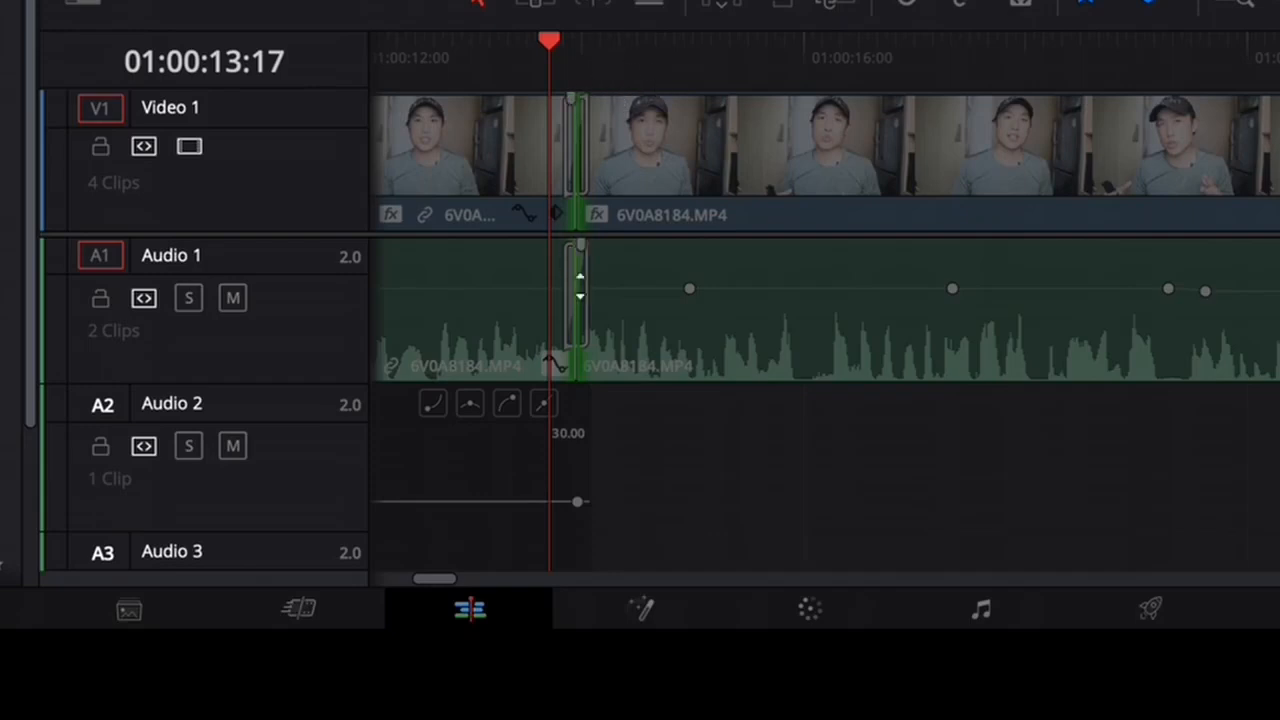
left_click(500, 70)
left_click_drag(503, 78, 583, 92)
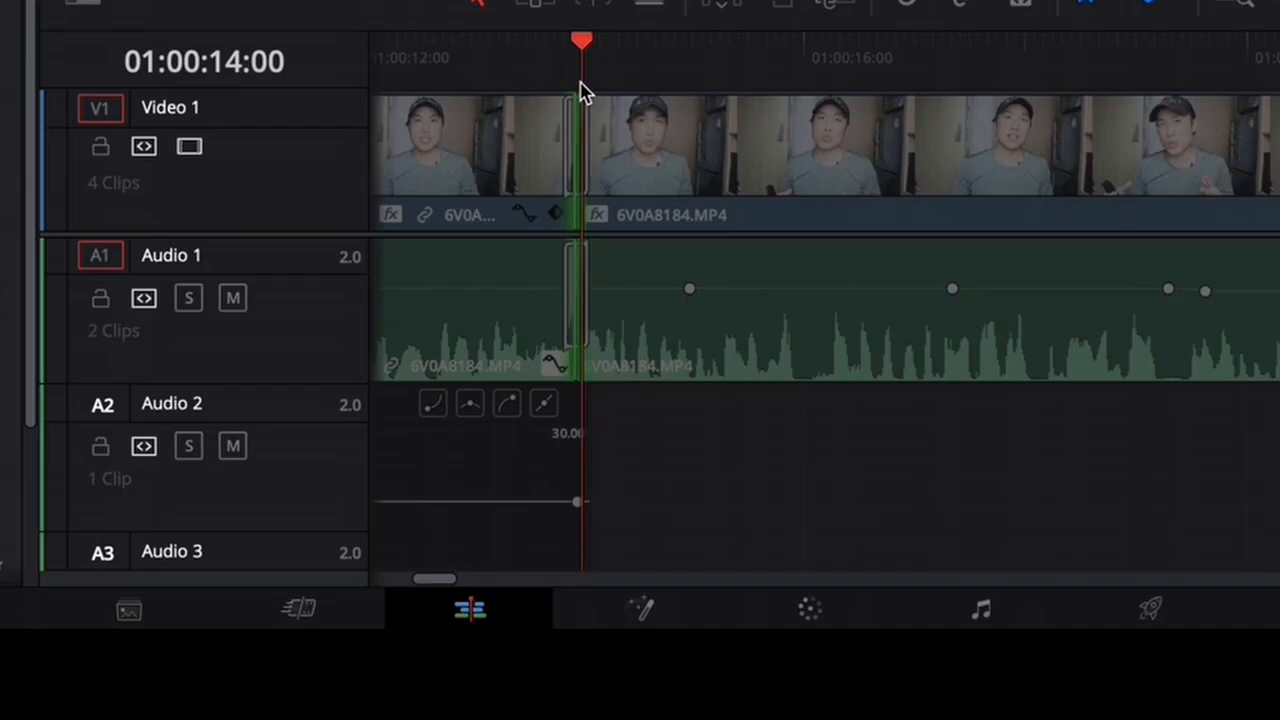